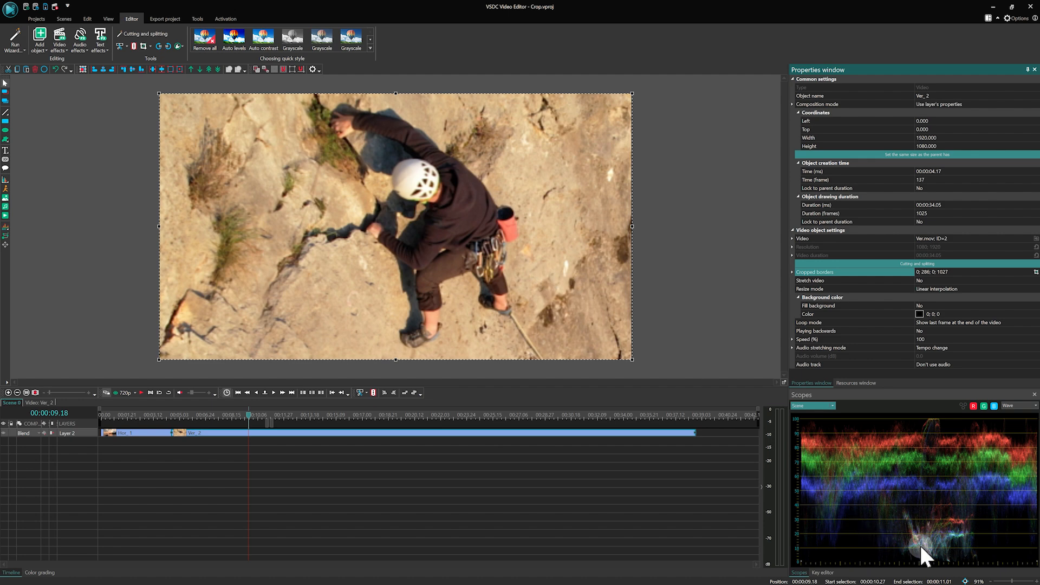
Open the crop region of the Ver_2 clip, shrink it around the climber and adjust its position
click(1035, 272)
drag(518, 202, 518, 198)
drag(405, 133, 425, 143)
drag(499, 180, 503, 170)
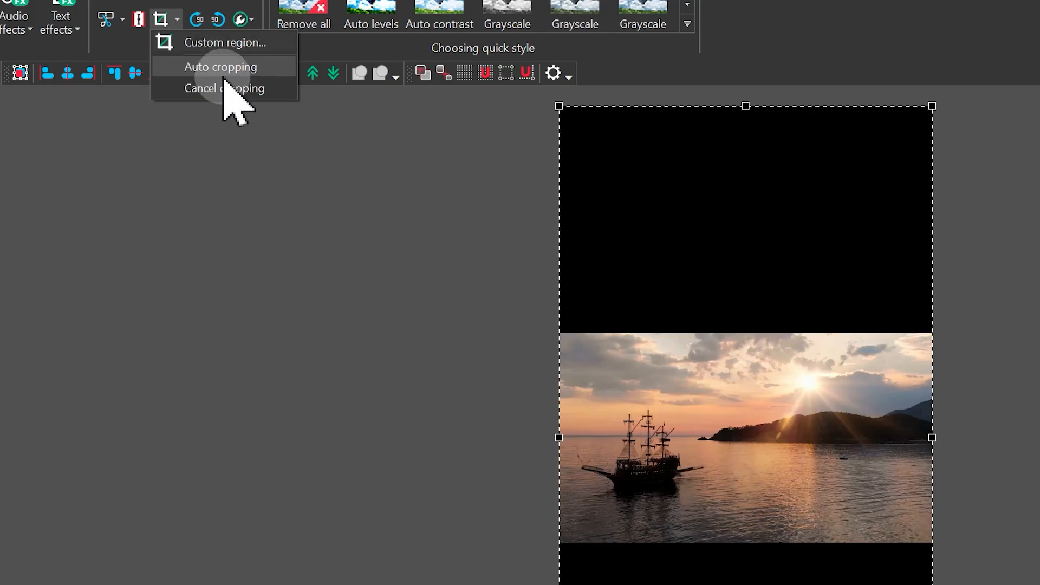
Apply auto cropping to the Hor_1 clip and move the 609×1080 crop region over the ship
click(171, 66)
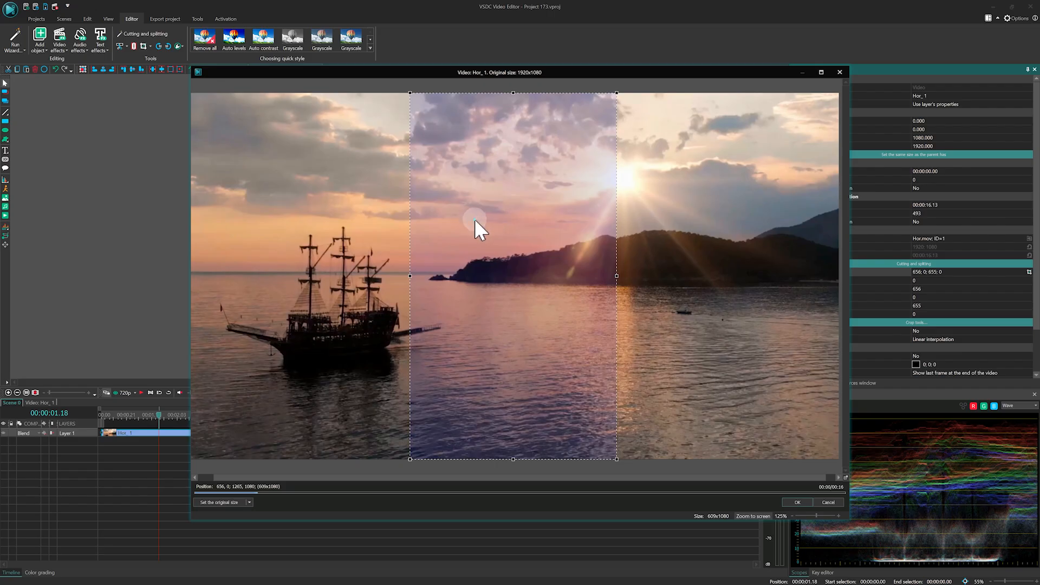
drag(476, 225, 307, 208)
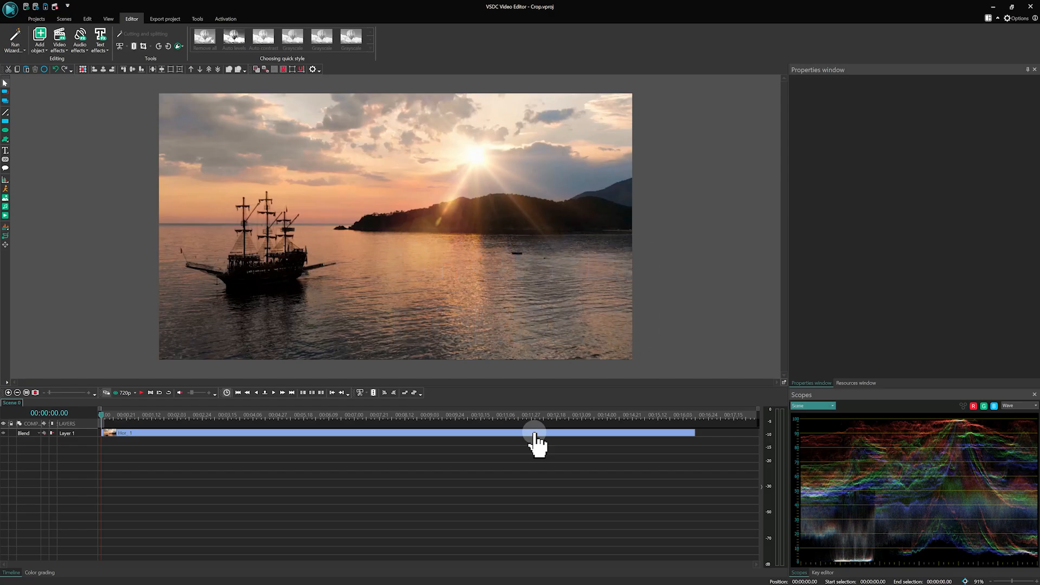
Open the crop window for the Hor_1 clip, enlarge the window and move the crop region over the ship
click(535, 433)
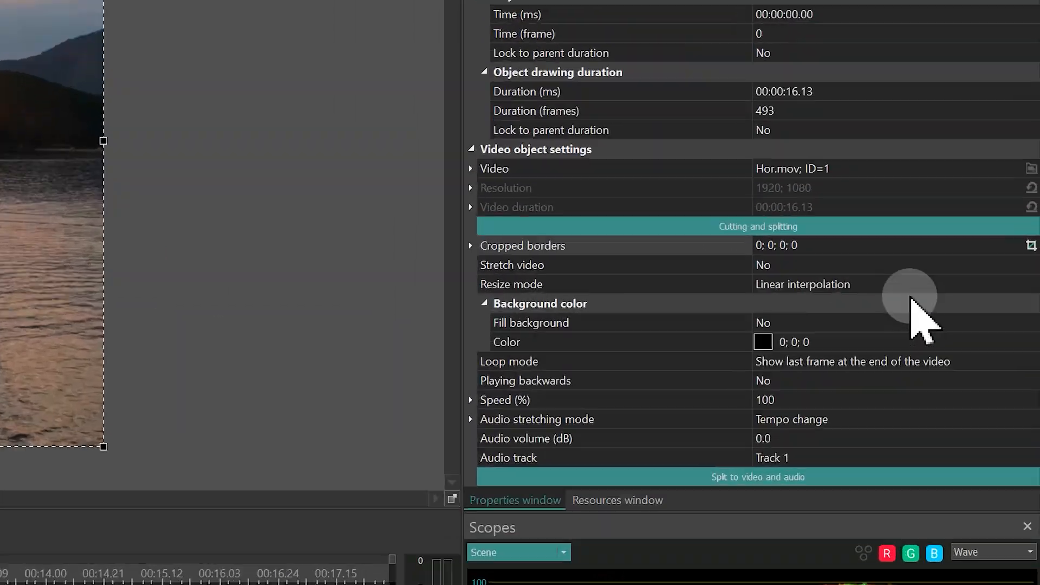
click(1035, 273)
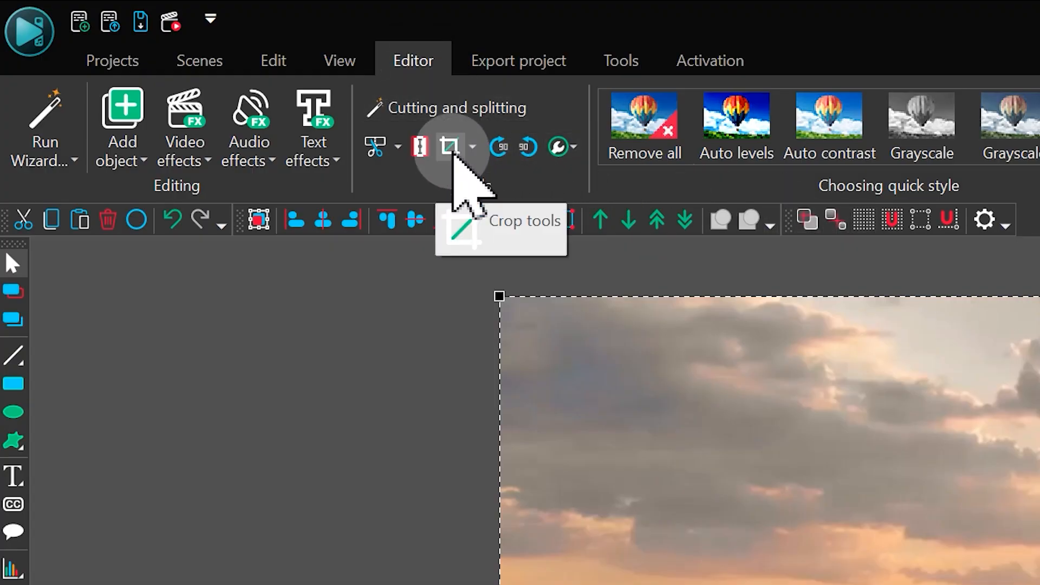
click(451, 153)
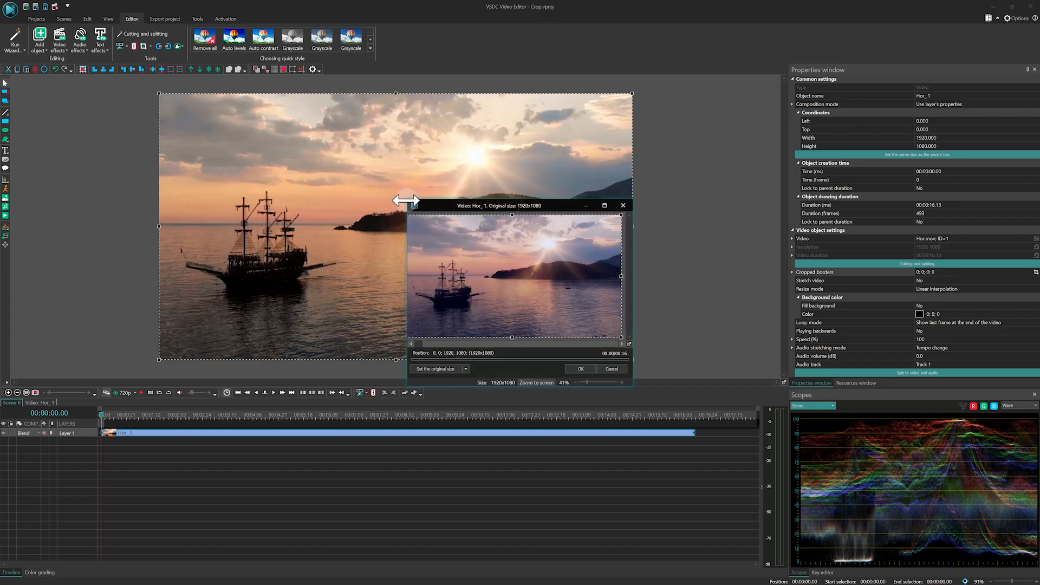
drag(403, 198, 128, 69)
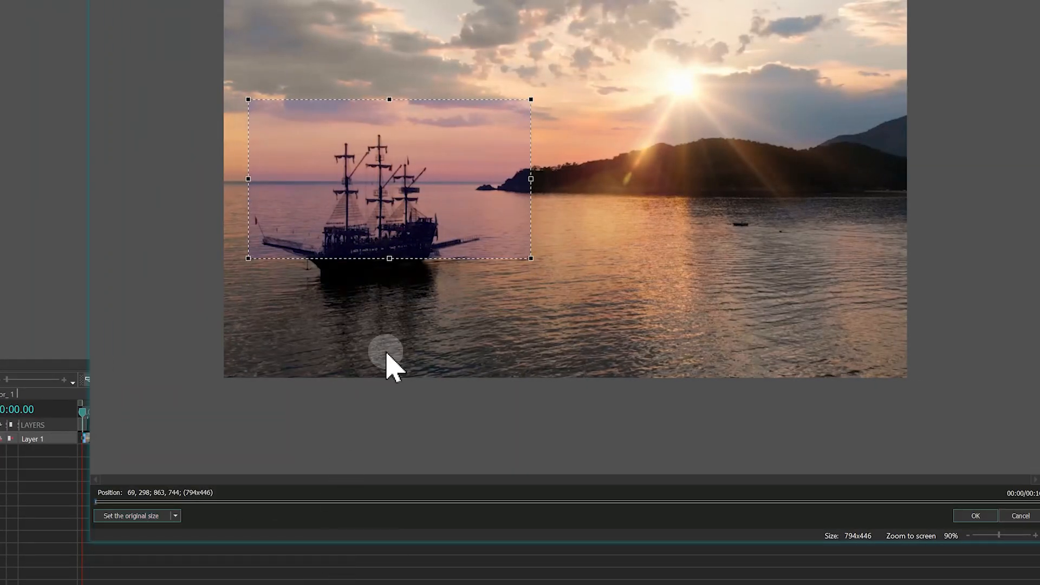
drag(415, 220, 407, 241)
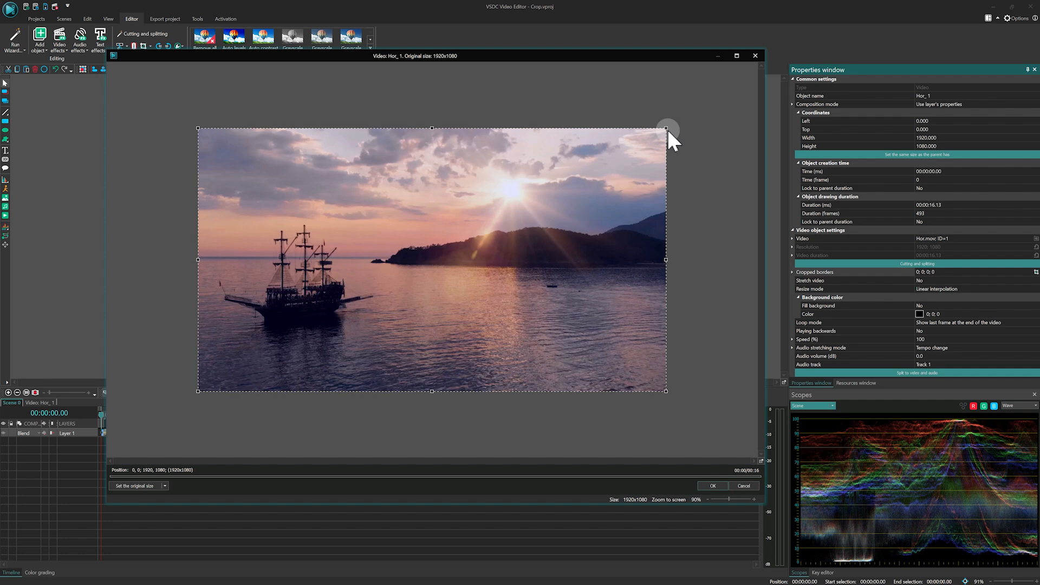
Shrink the crop region proportionally, move it up over the ship and resize it freely to about 856×585
key(shift)
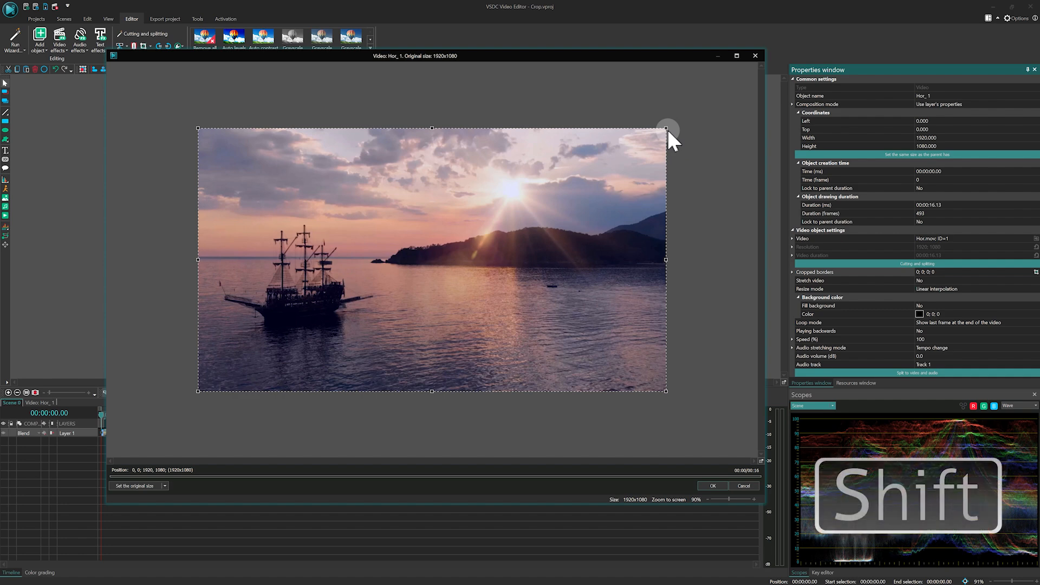
drag(667, 129, 298, 255)
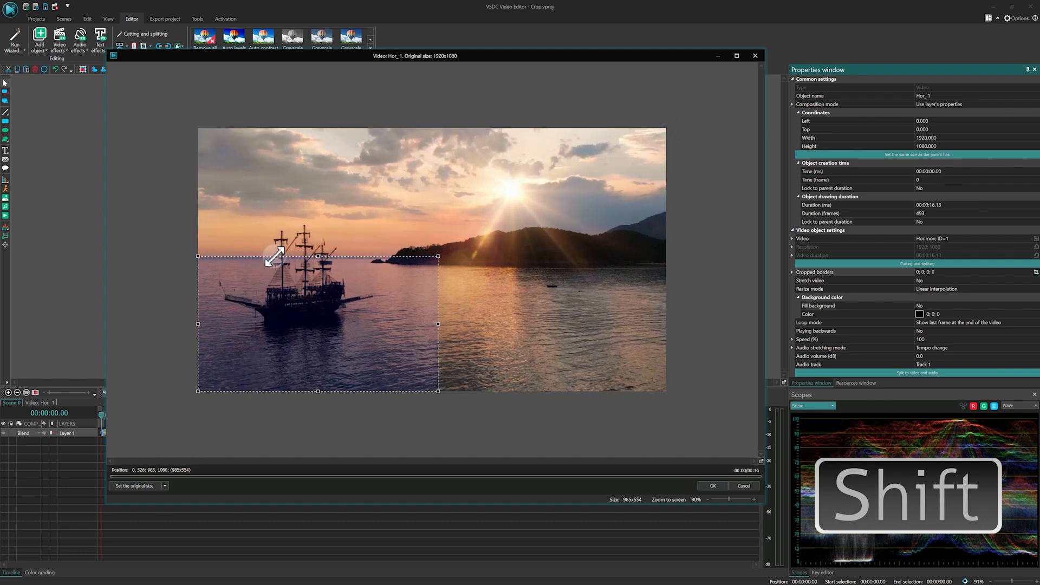
drag(327, 287, 325, 245)
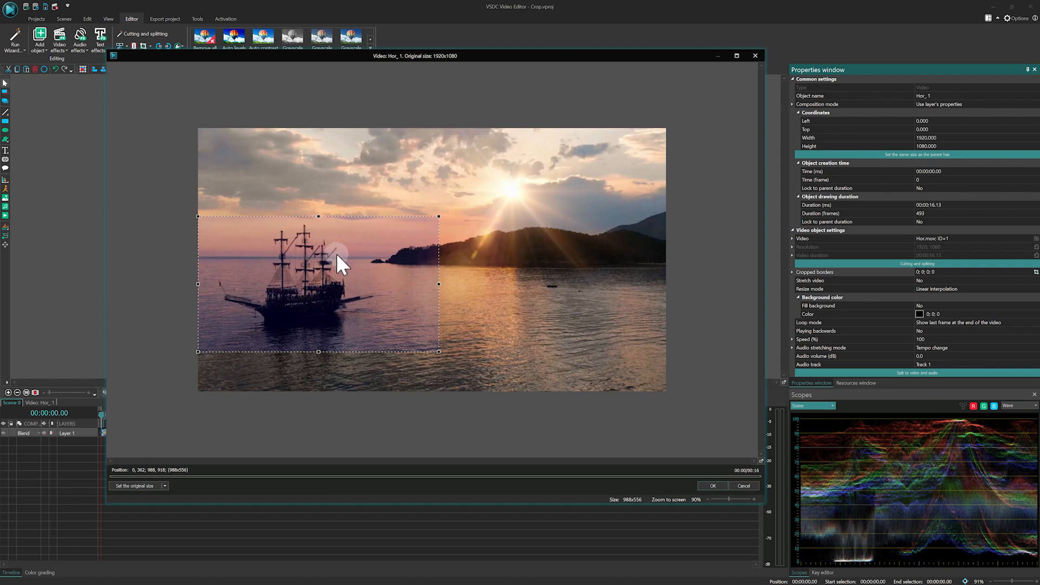
drag(438, 216, 406, 210)
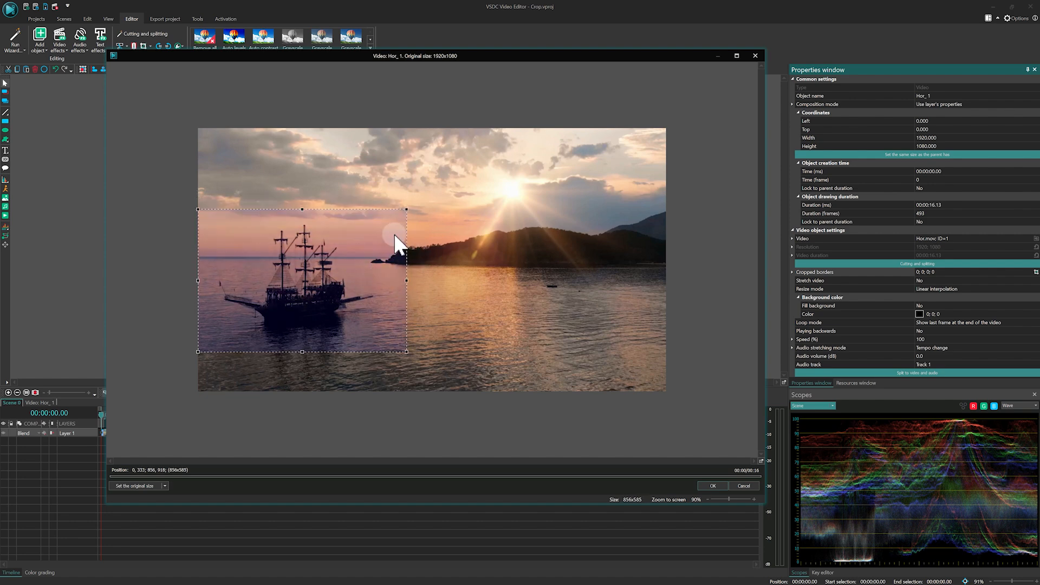
Reset the crop region to the original size and reduce it around the ship to about 479×347
click(140, 486)
drag(206, 383, 322, 258)
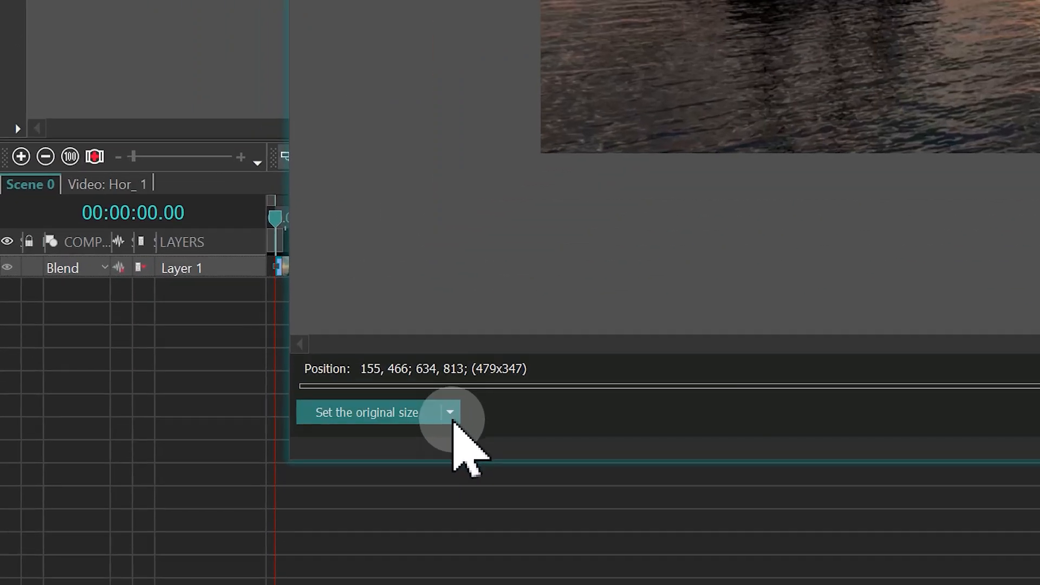
Set the crop region's width in accordance with the image's aspect ratio
click(451, 416)
mouse_move(501, 437)
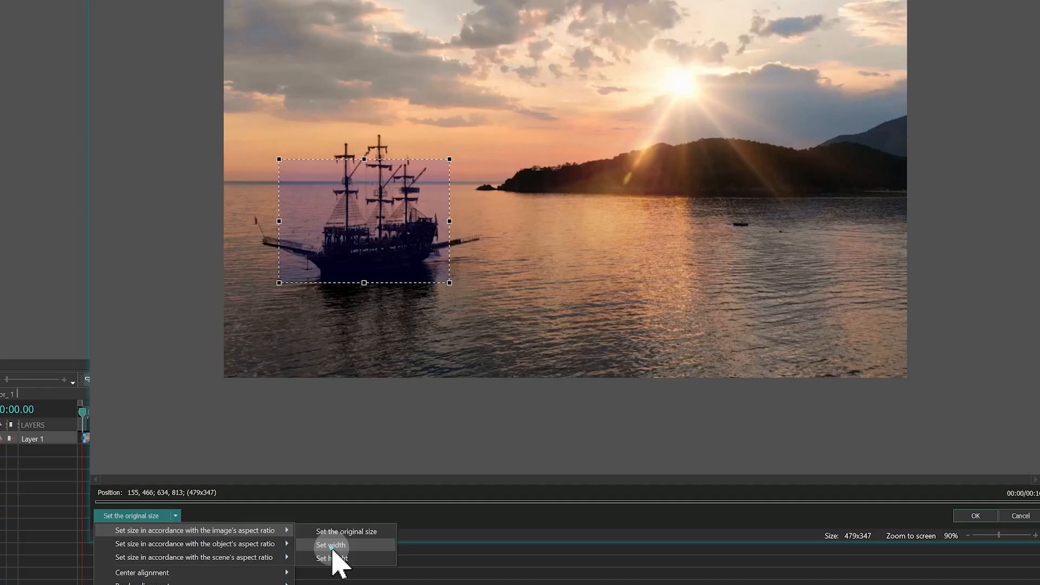
click(742, 468)
Enlarge the crop region around the ship to about 794×579 and set its height in accordance with the image's aspect ratio
drag(357, 254, 336, 284)
drag(470, 183, 531, 100)
click(175, 516)
mouse_move(181, 531)
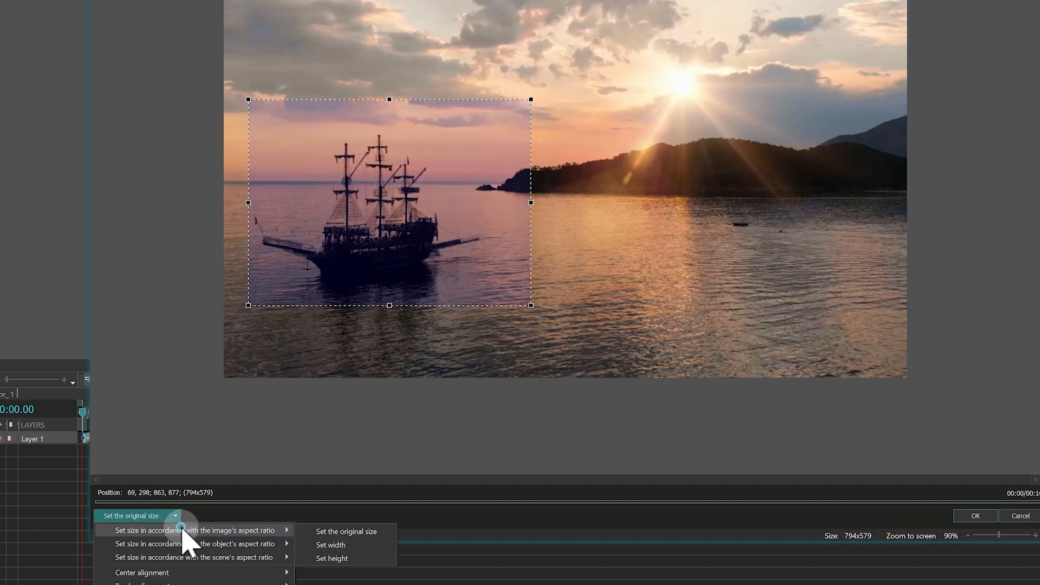
click(333, 556)
drag(410, 269, 406, 242)
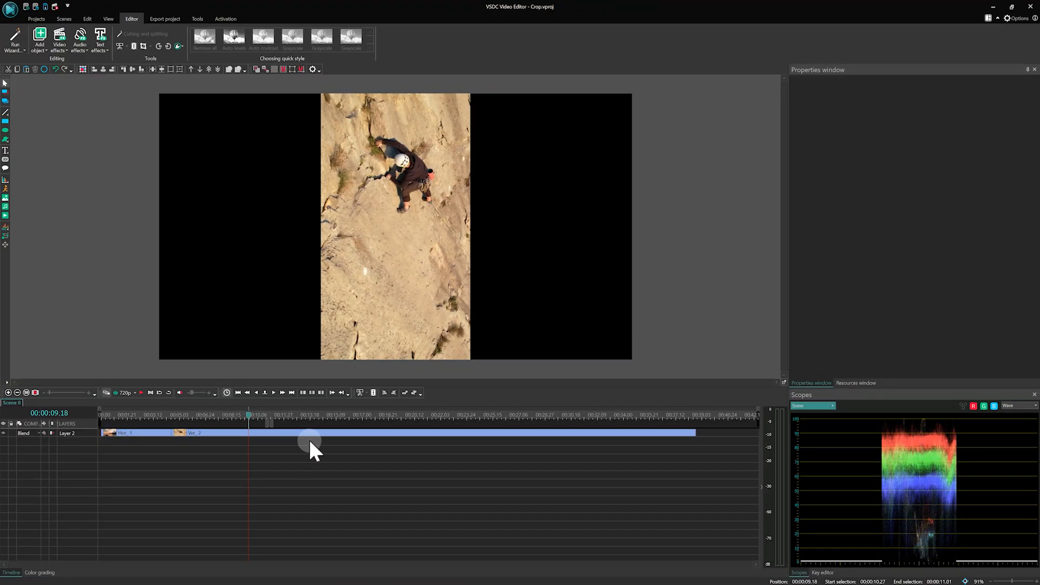
Select the Ver_2 clip and apply the 989×556 crop region around the climber
double_click(316, 435)
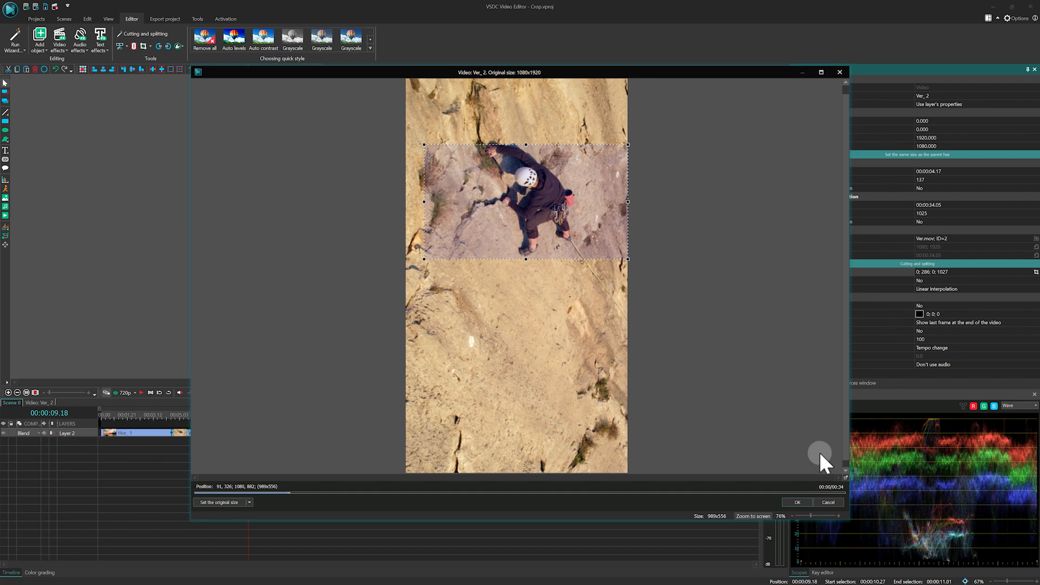
click(795, 502)
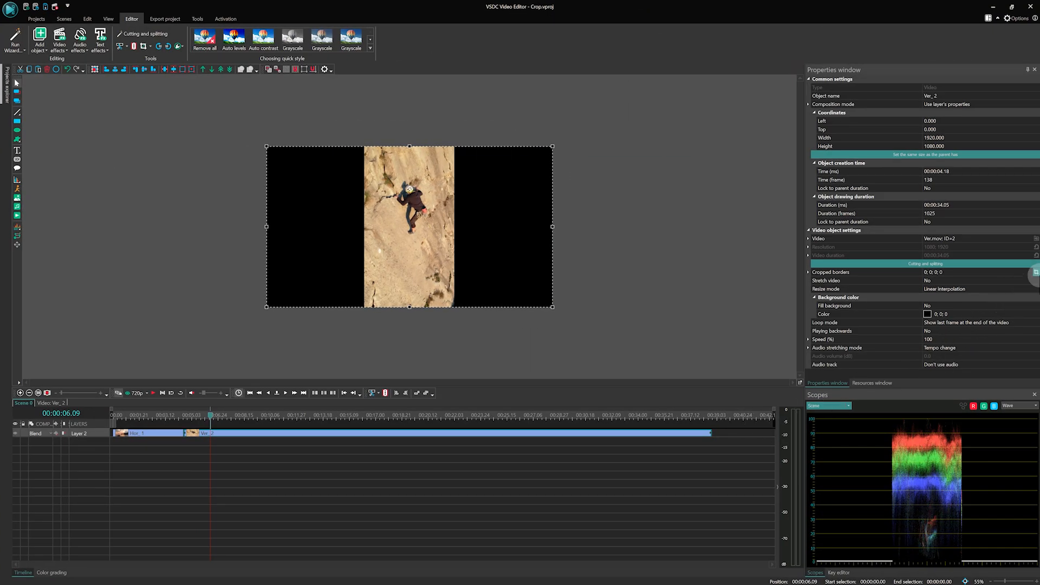
Set the Ver_2 crop region to the maximum size for the object's aspect ratio and move it up over the climber
click(1036, 272)
click(251, 503)
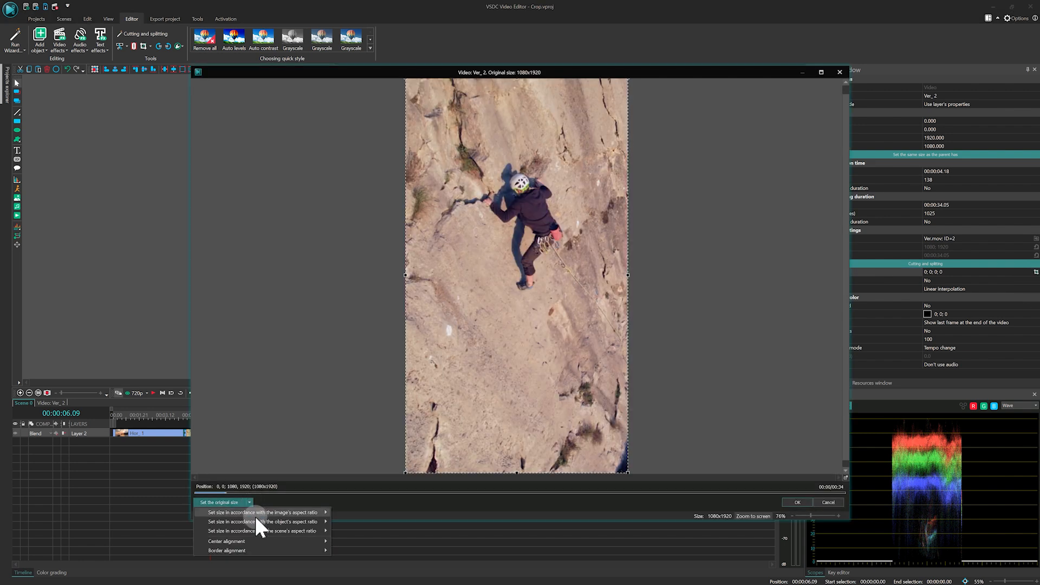
mouse_move(255, 521)
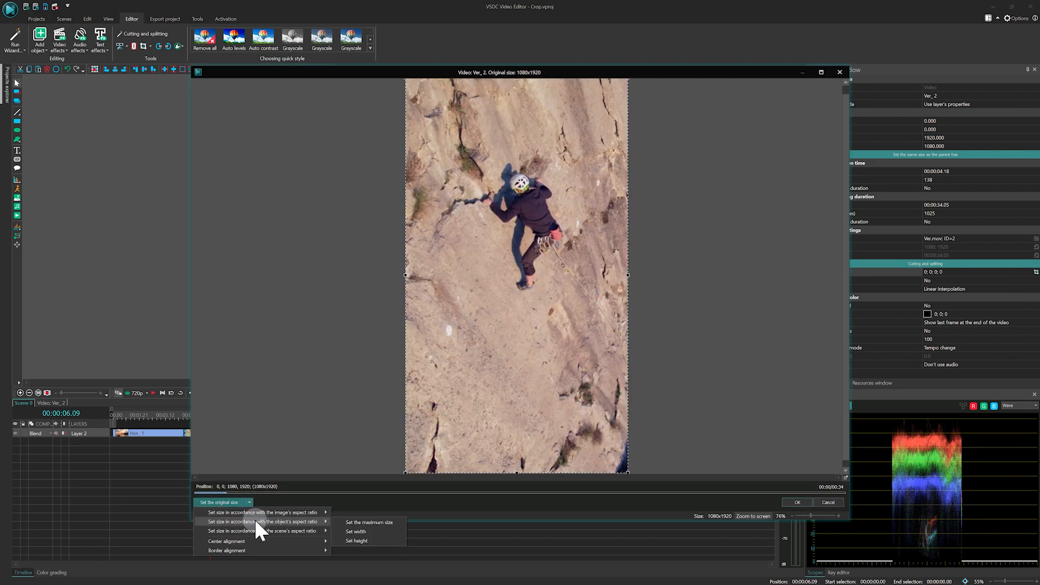
mouse_move(313, 521)
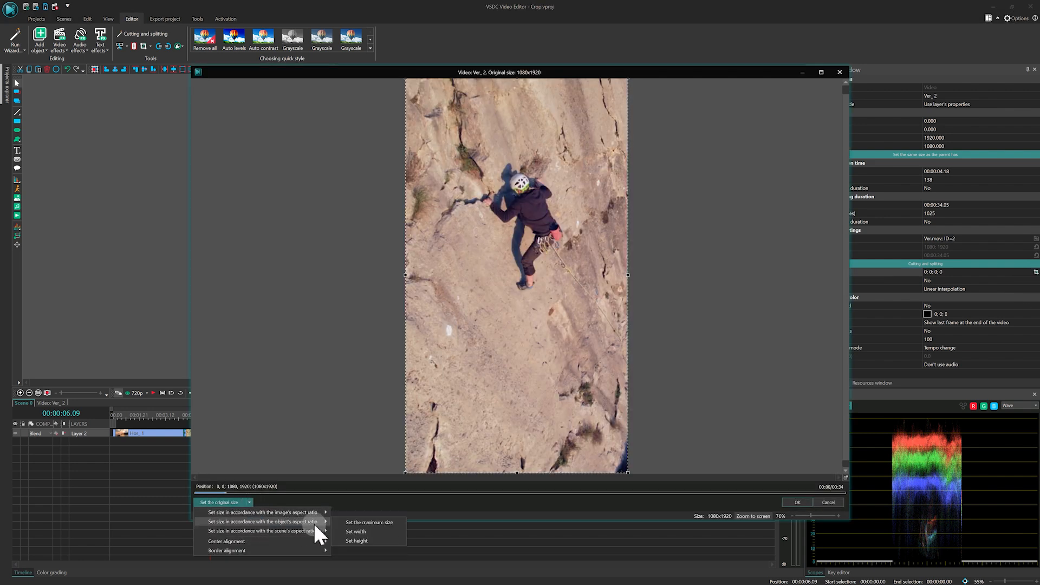
click(377, 522)
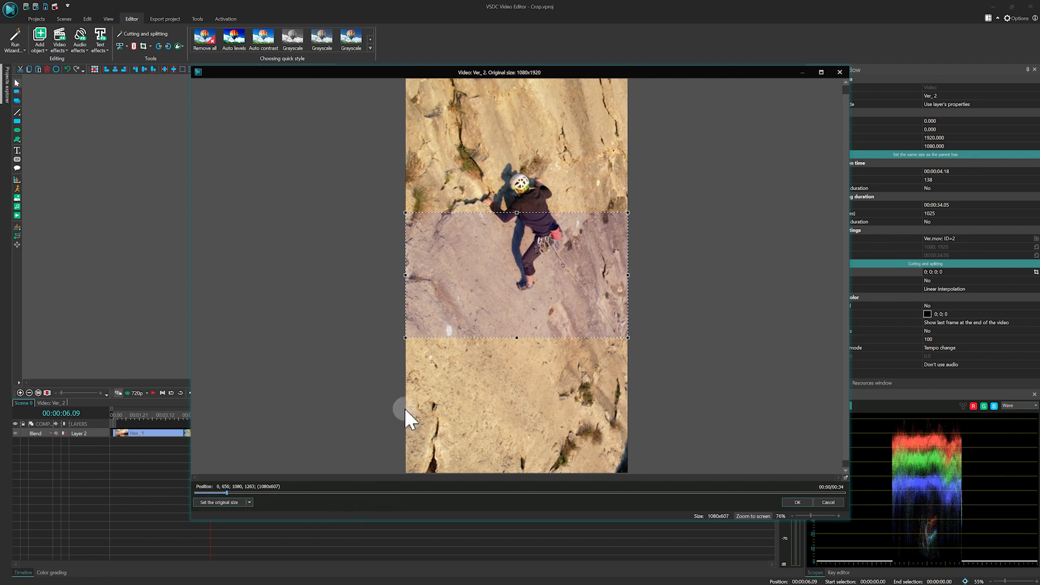
drag(501, 281, 508, 236)
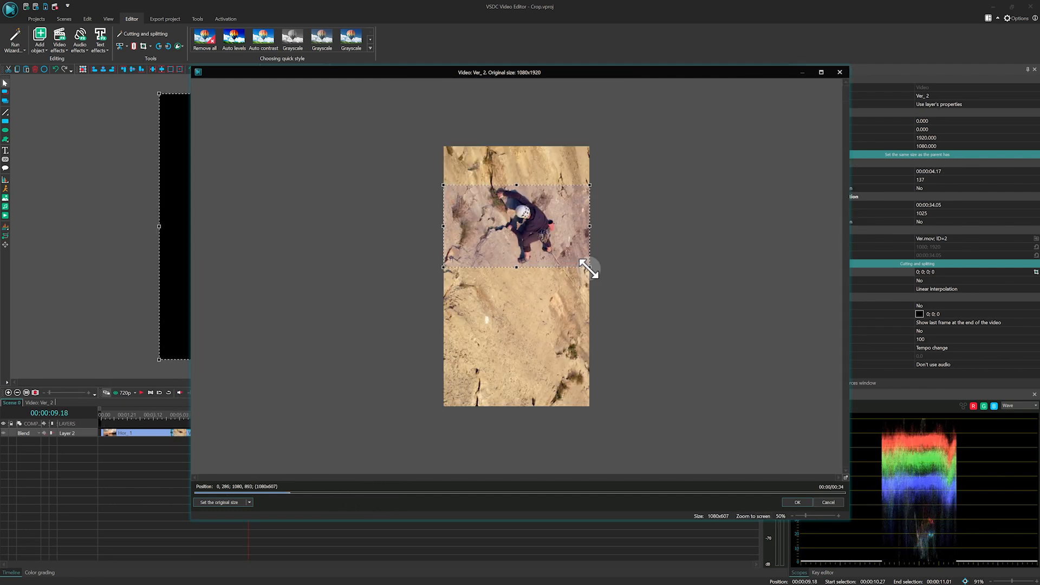
Resize the crop region to about 1080×653, then set its height in accordance with the object's aspect ratio
drag(587, 267, 599, 227)
key(shift)
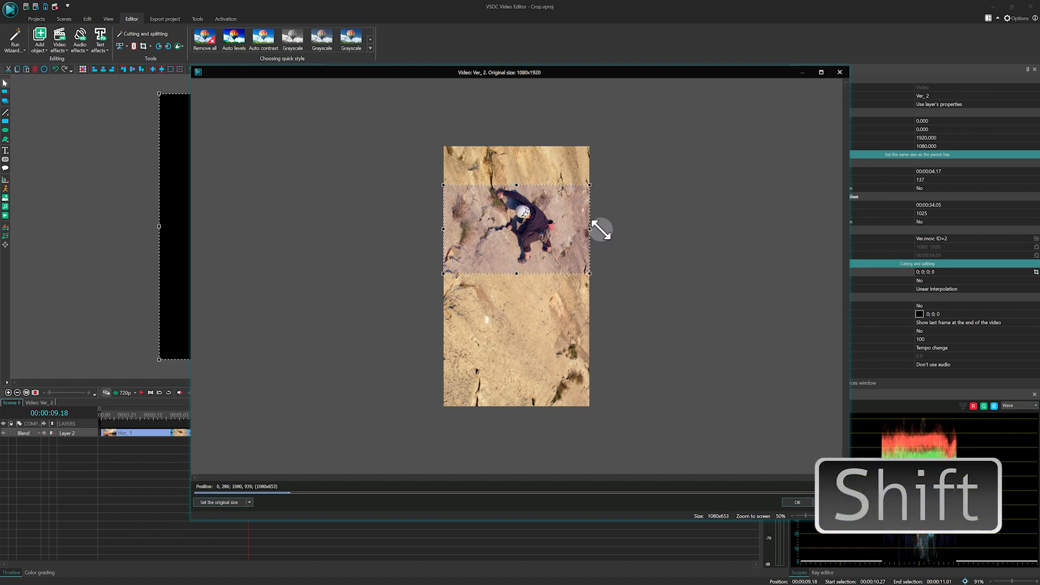
click(250, 503)
mouse_move(313, 519)
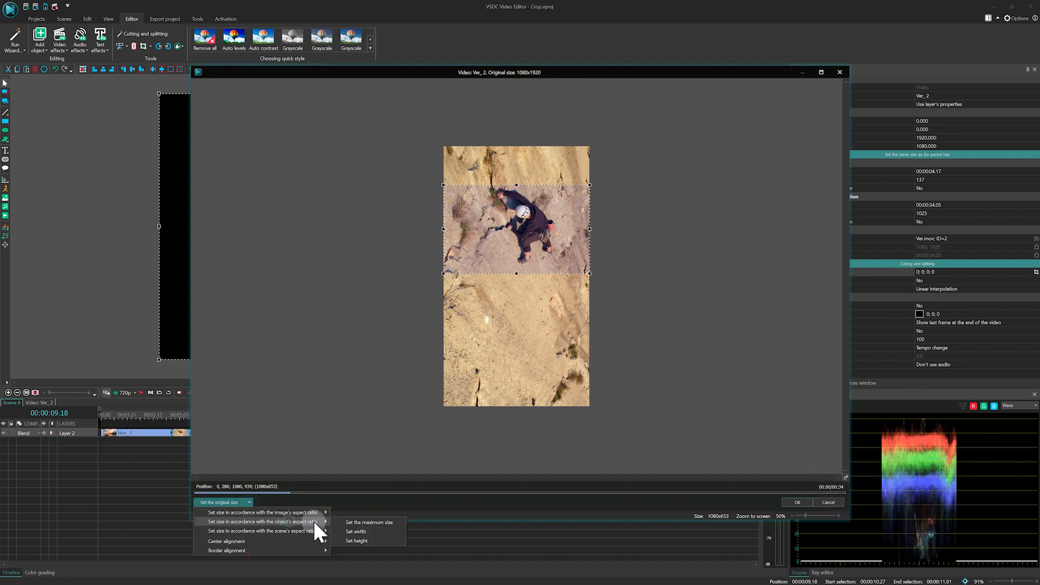
click(372, 537)
Center the 701×394 crop region in the frame horizontally and vertically
click(249, 502)
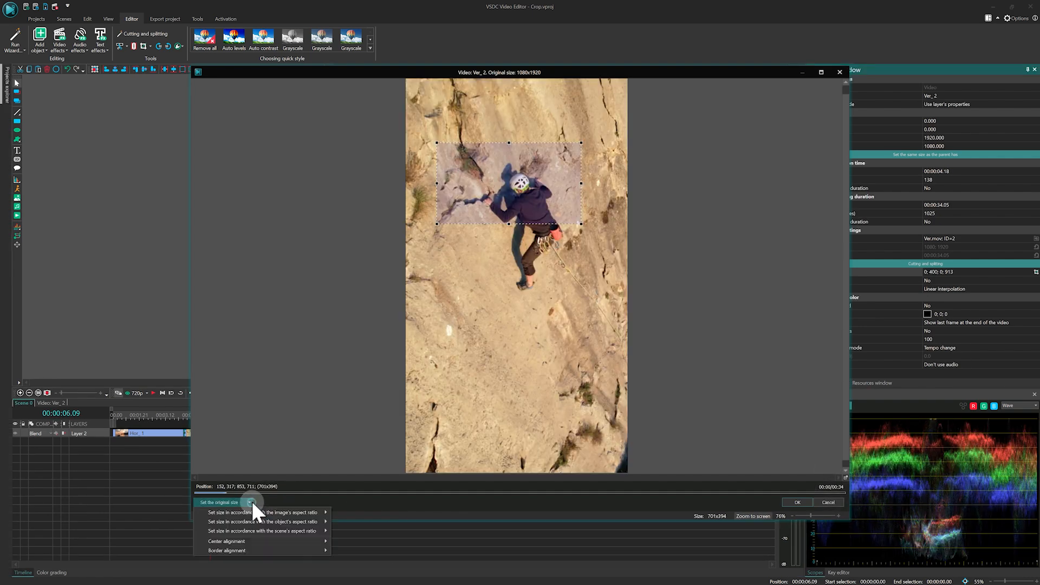
mouse_move(307, 541)
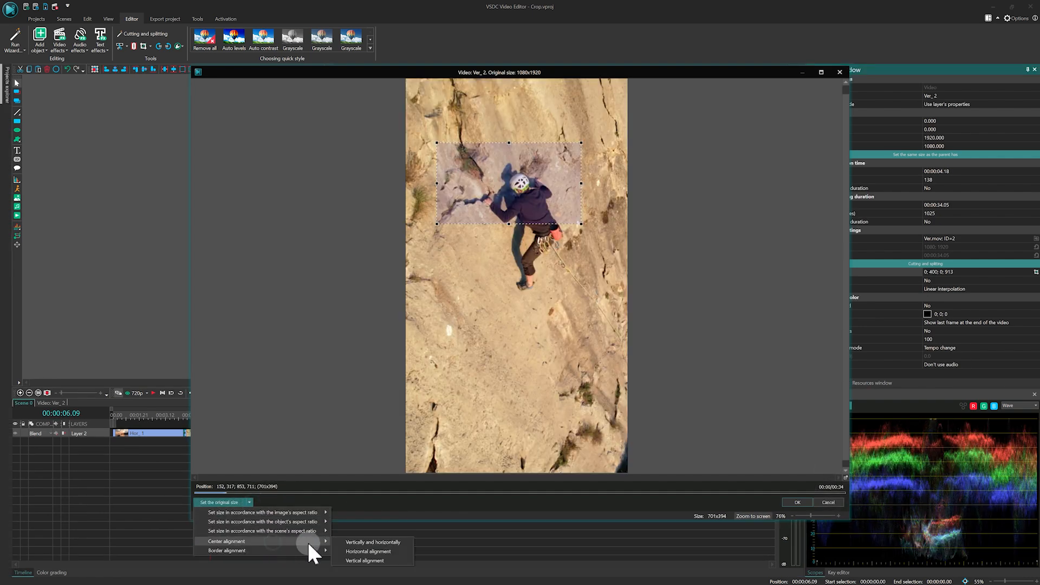
click(365, 551)
click(250, 502)
mouse_move(290, 541)
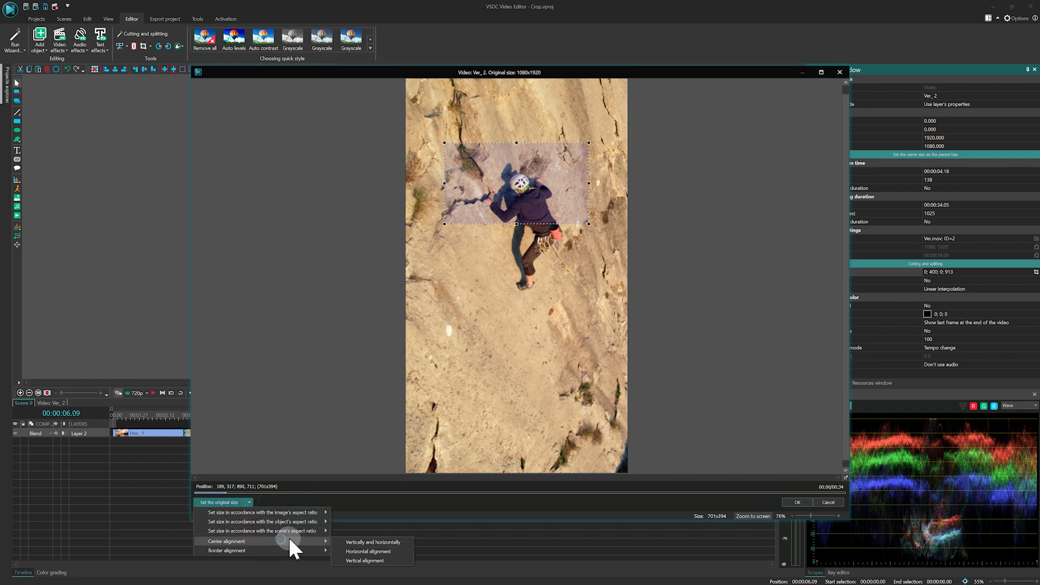
click(363, 558)
Align the crop region with the top border, and after that with the left-bottom border
click(249, 502)
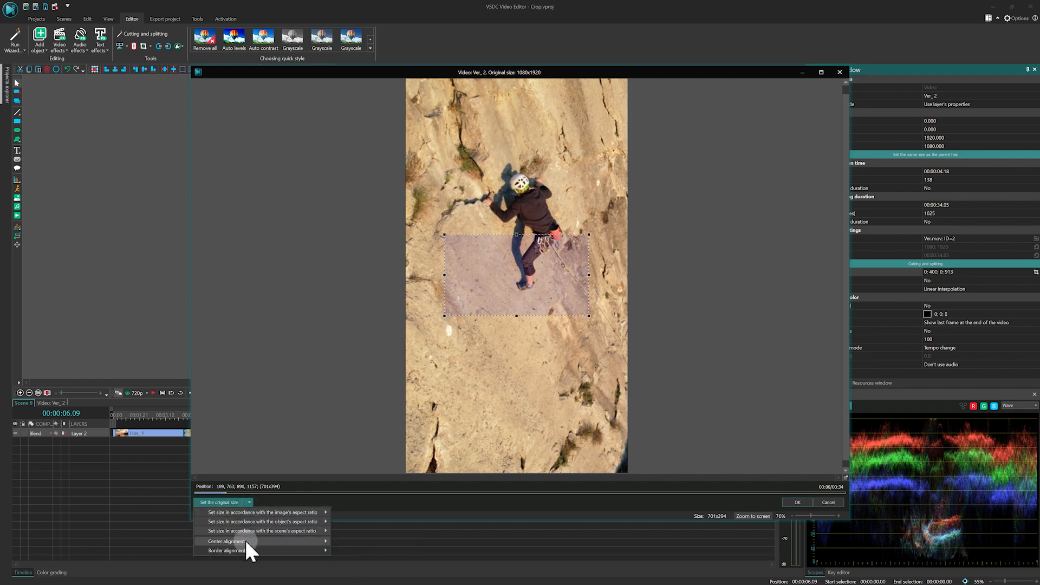
mouse_move(249, 550)
click(367, 522)
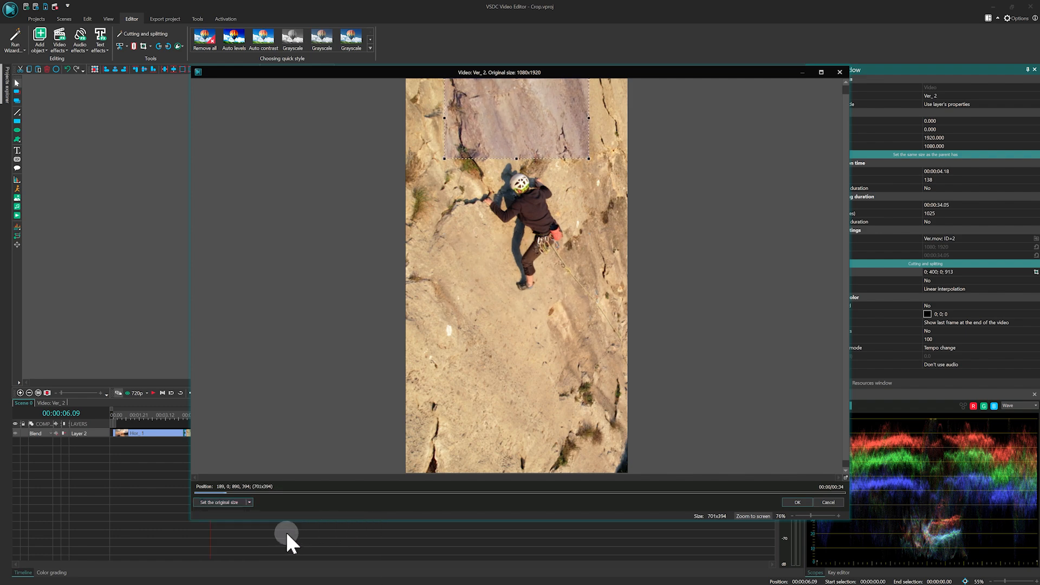
click(249, 502)
click(276, 551)
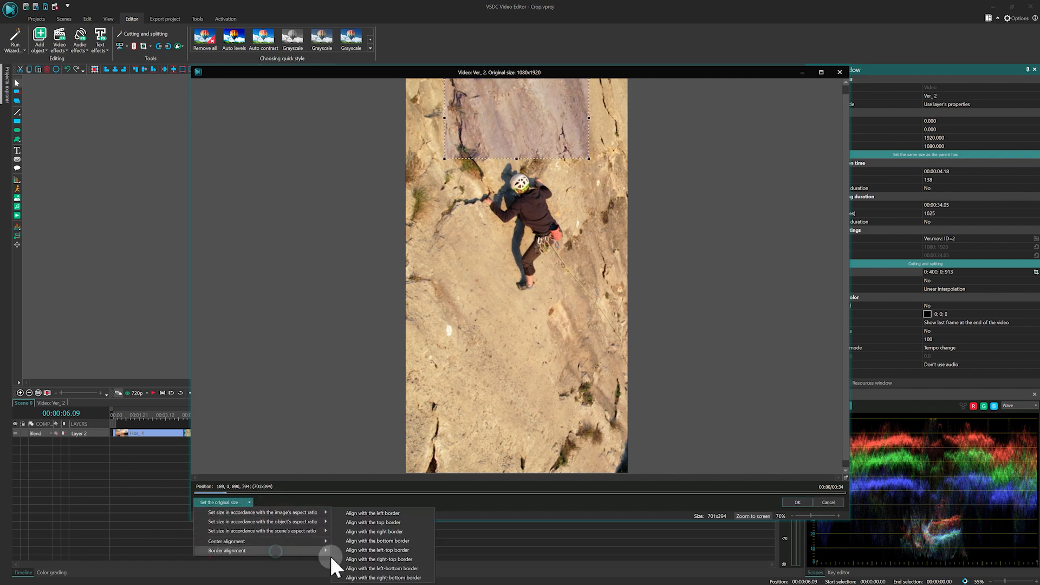
click(378, 569)
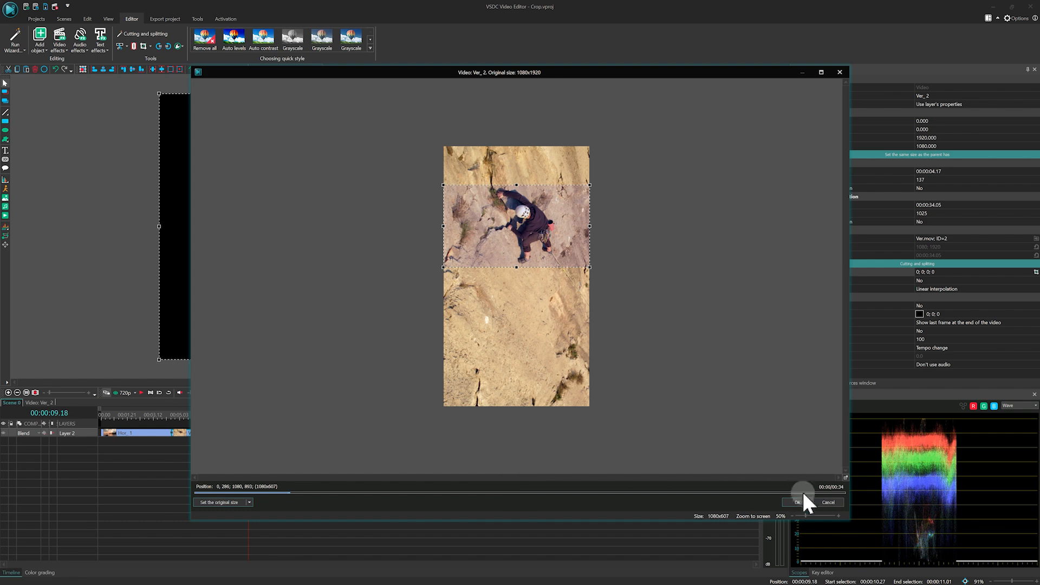
Apply the 1080×607 crop around the climber to the Ver_2 clip
click(801, 502)
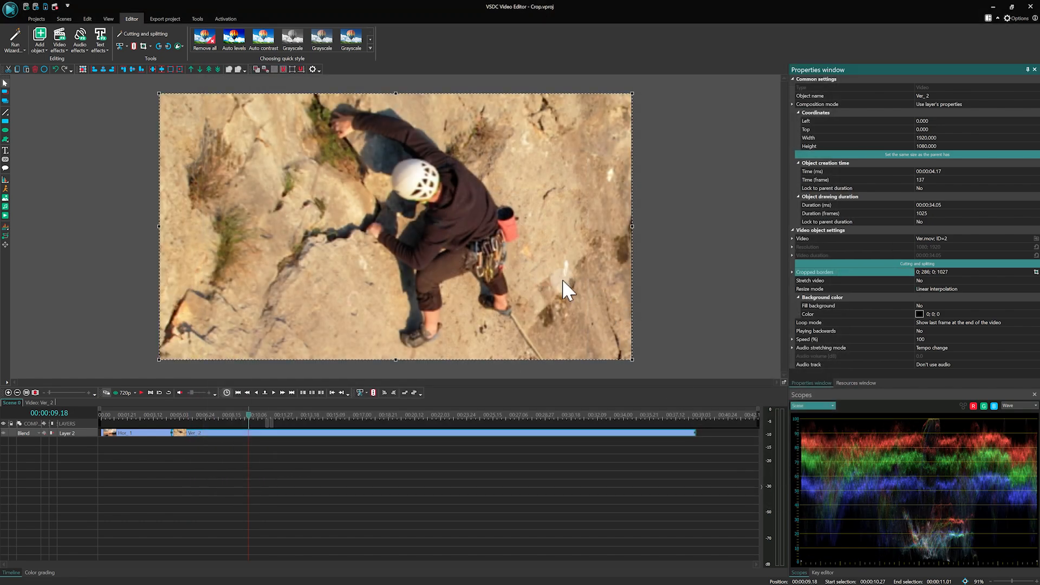
click(999, 580)
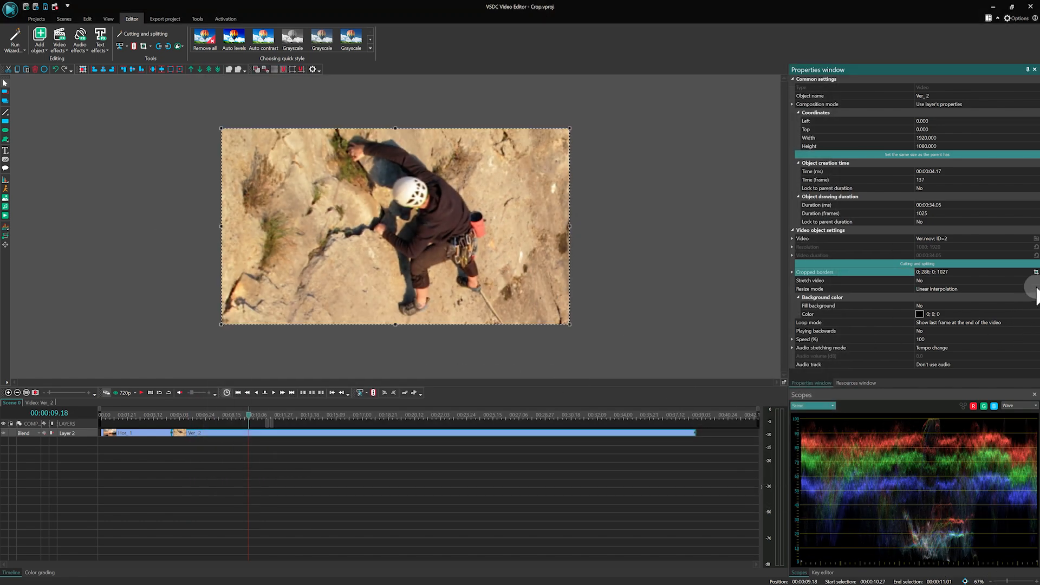
Reopen the Ver_2 crop region and tighten it around the climber to about 989×556
click(1036, 272)
mouse_move(406, 137)
mouse_down()
mouse_move(400, 130)
mouse_move(424, 143)
mouse_up()
drag(500, 180, 505, 181)
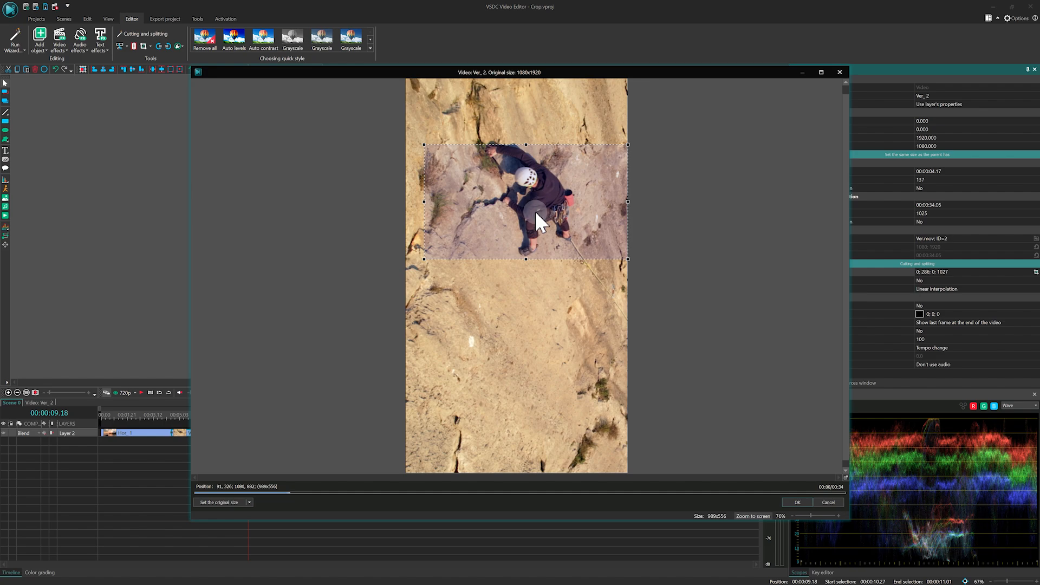
Apply the 989×556 crop around the climber to the Ver_2 clip
click(795, 502)
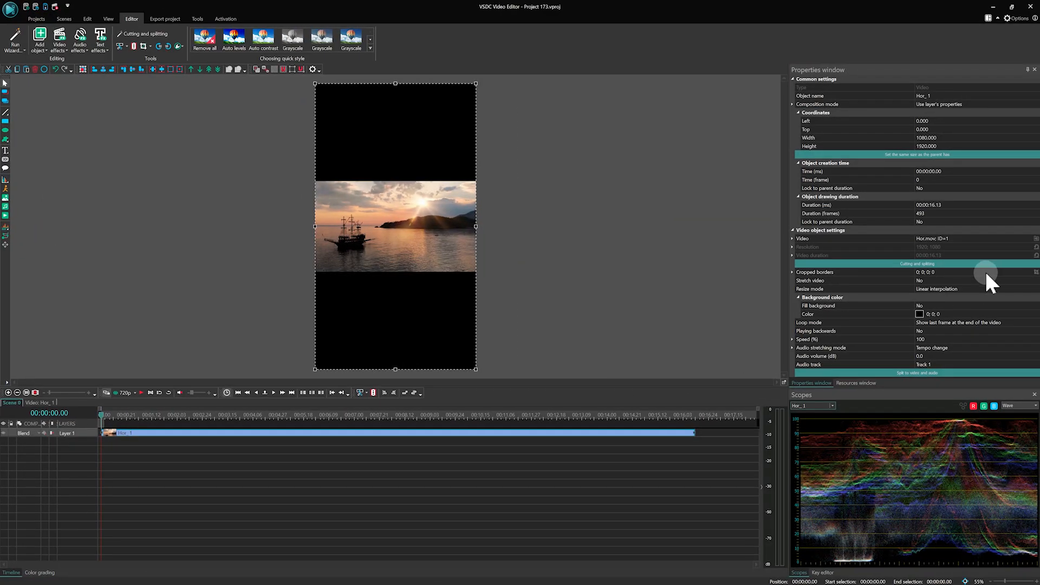
Crop the Hor_1 clip to a vertical 607×1080 region positioned over the ship and apply it
click(1034, 272)
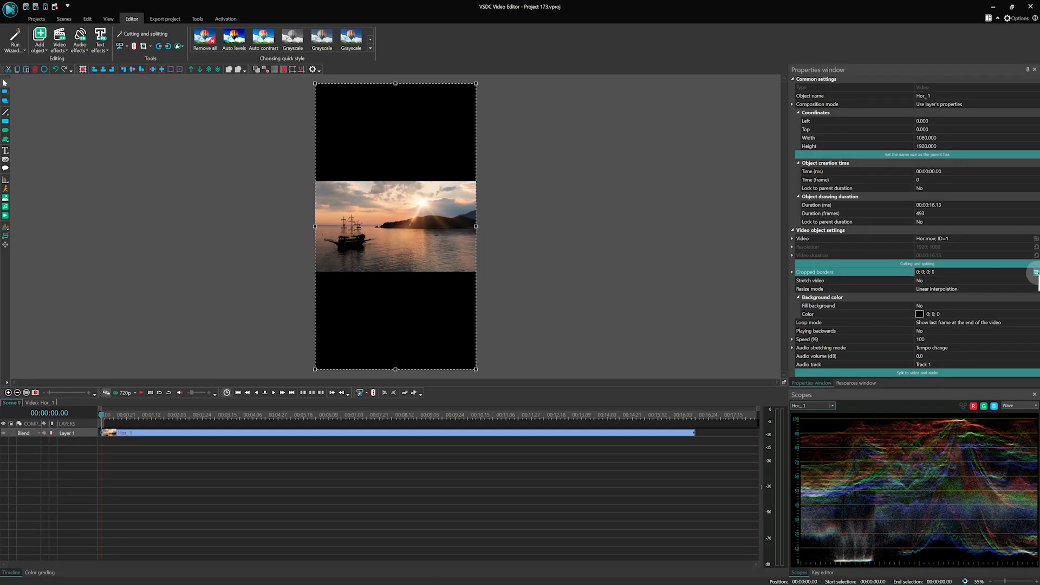
click(248, 501)
mouse_move(275, 520)
click(366, 531)
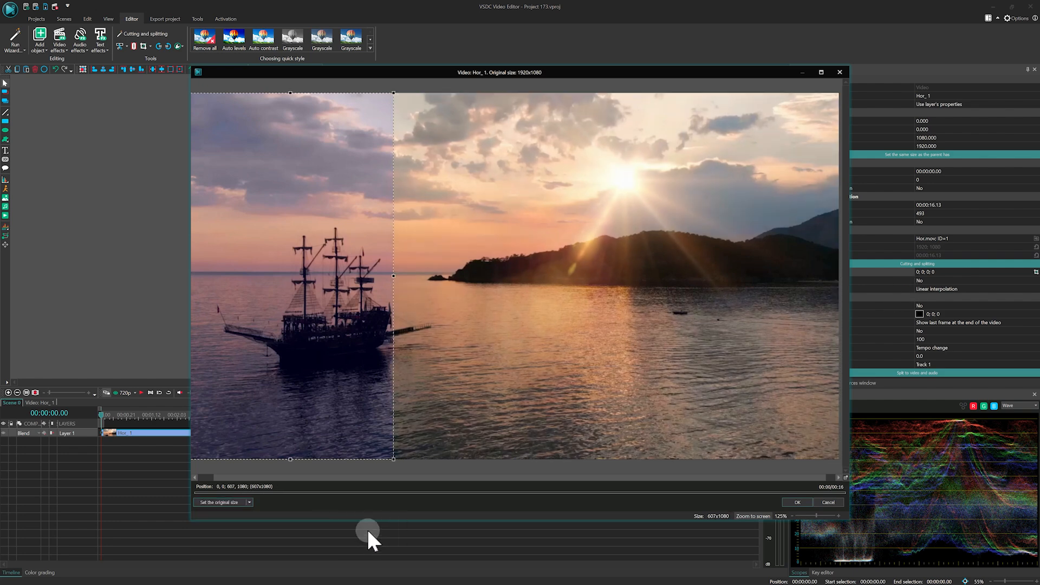
drag(336, 304, 364, 309)
click(793, 502)
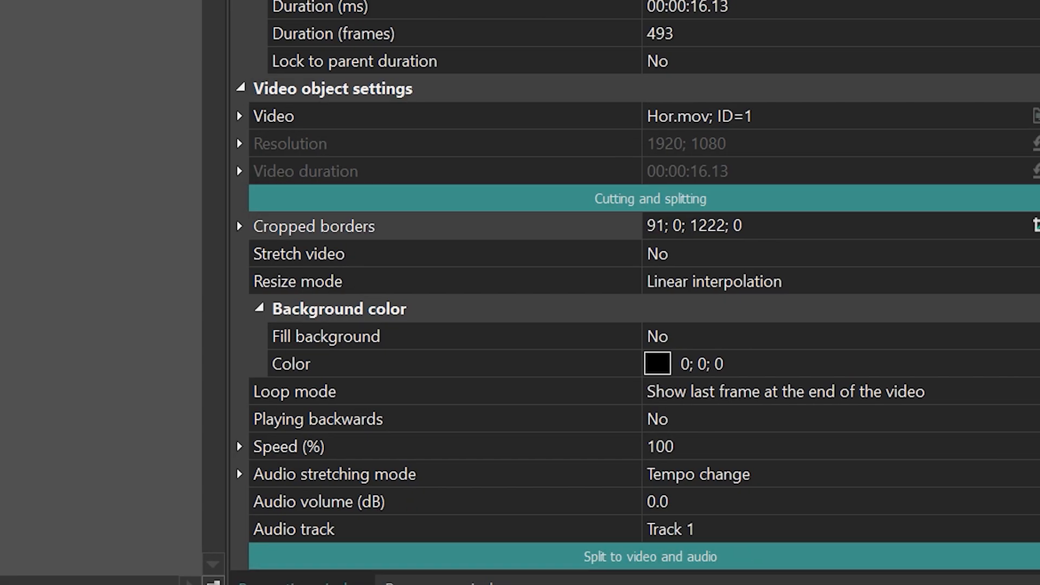
Expand the cropped borders of the Hor_1 clip, set the left border to 100 and deselect the clip
click(239, 225)
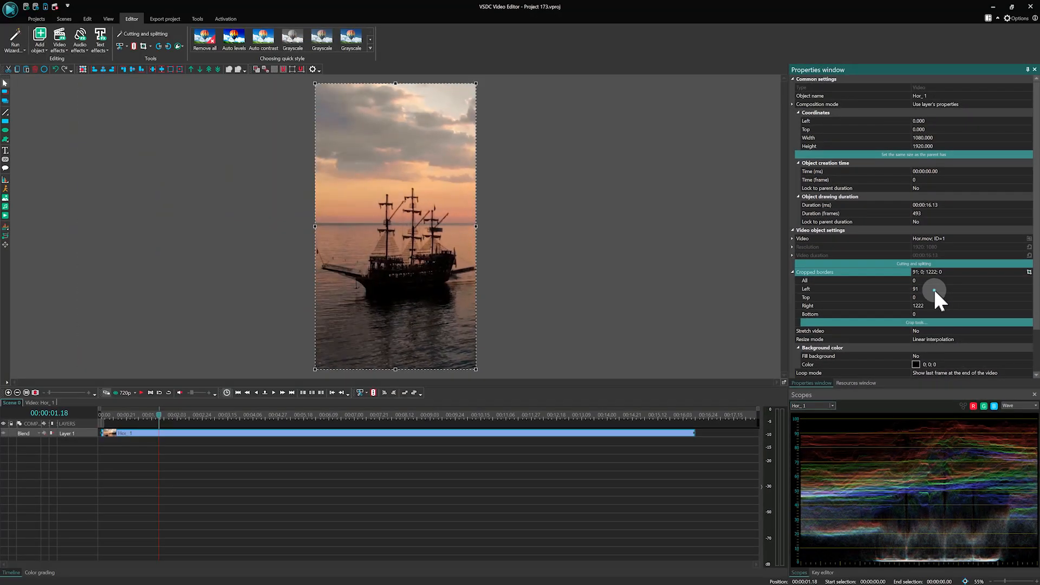
click(706, 281)
text(100)
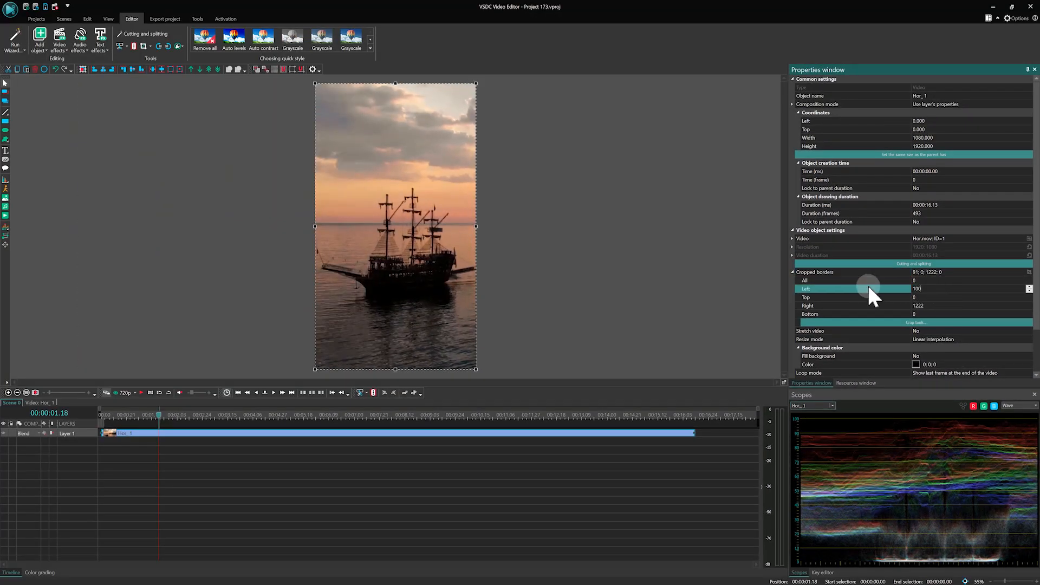
click(867, 289)
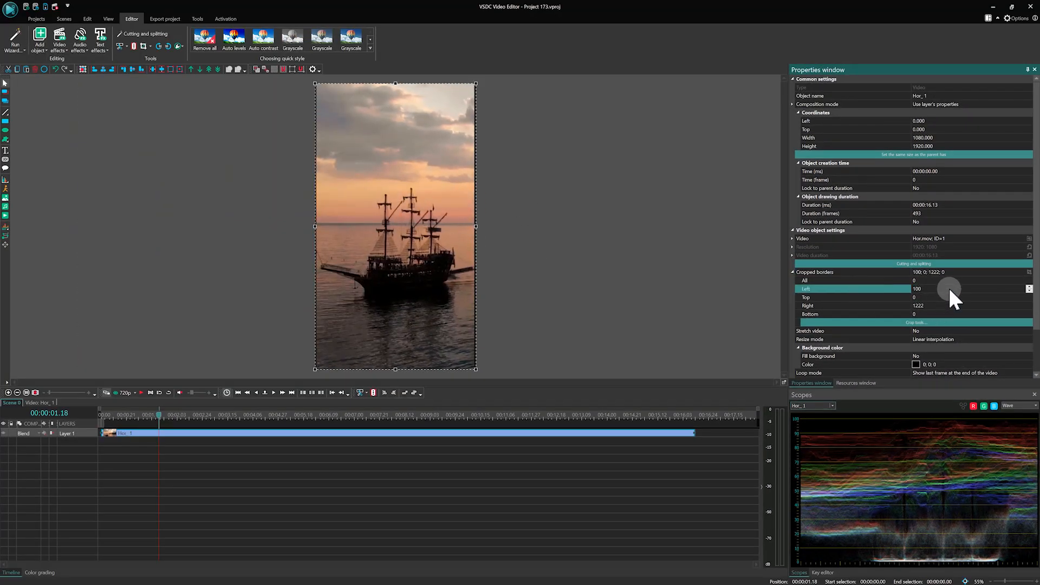
click(568, 266)
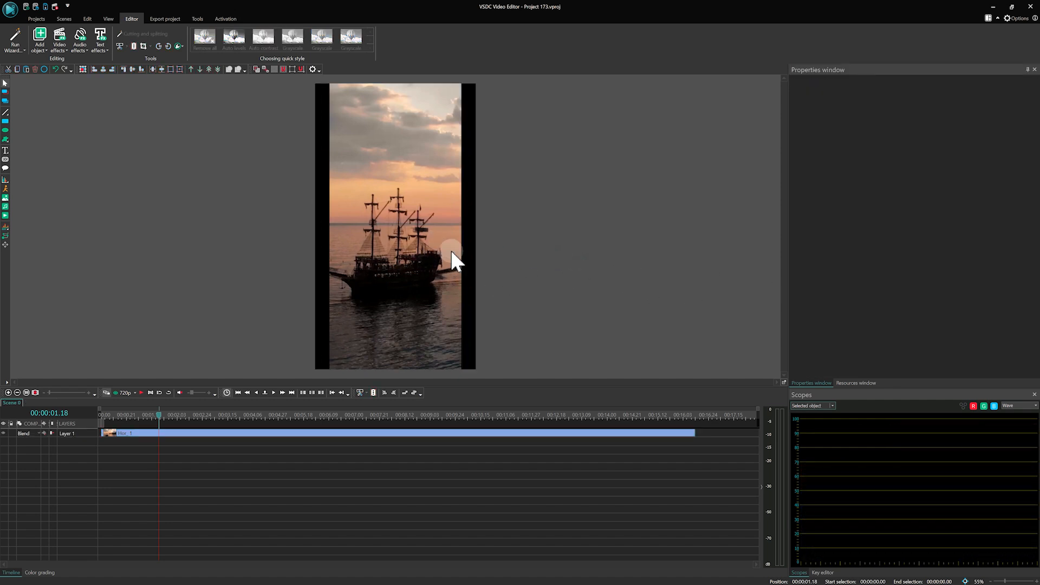
Undo the last crop change and enter 0 as the cropped borders value of the Hor_1 clip
key(ctrl+z)
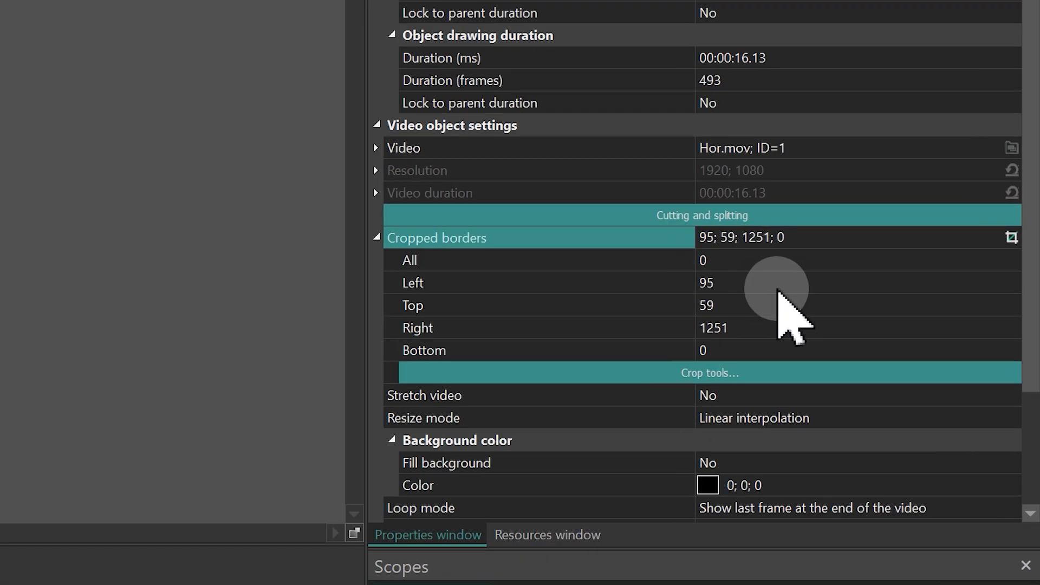
drag(952, 273, 820, 270)
text(0)
key(Return)
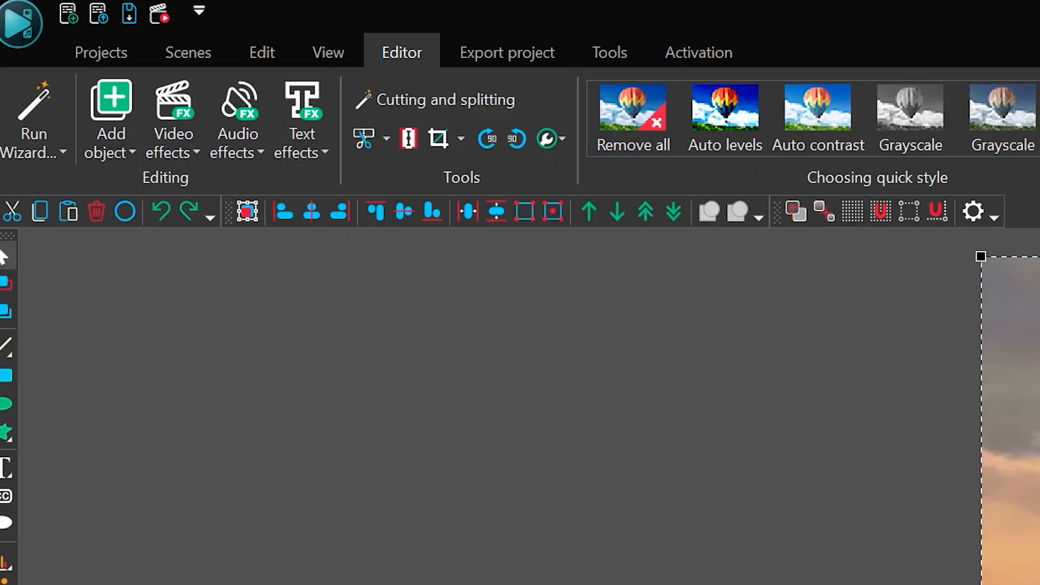
Cancel the cropping of the Hor_1 clip and crop it again with Auto cropping
click(461, 138)
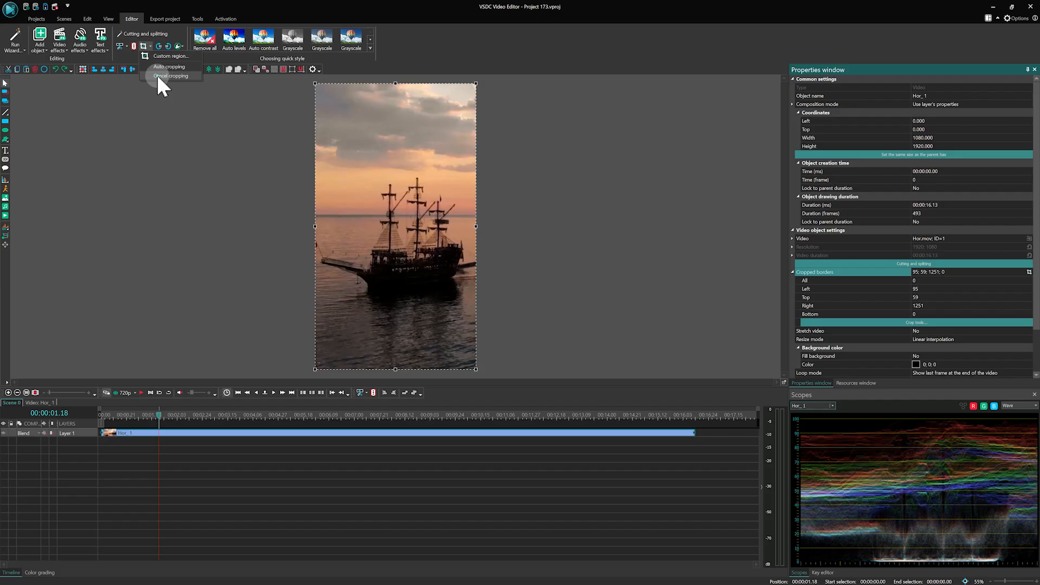
click(484, 233)
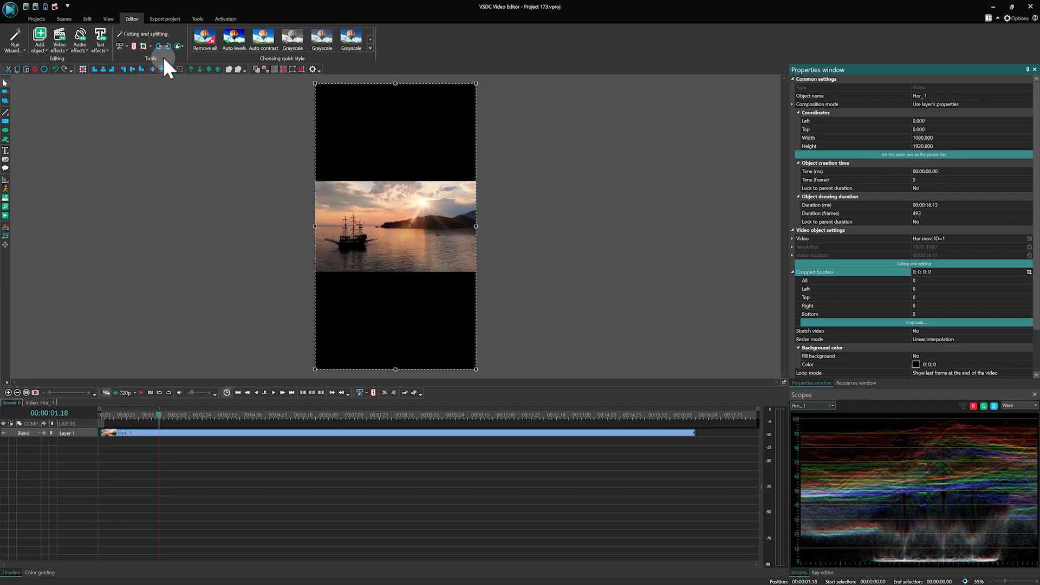
click(150, 47)
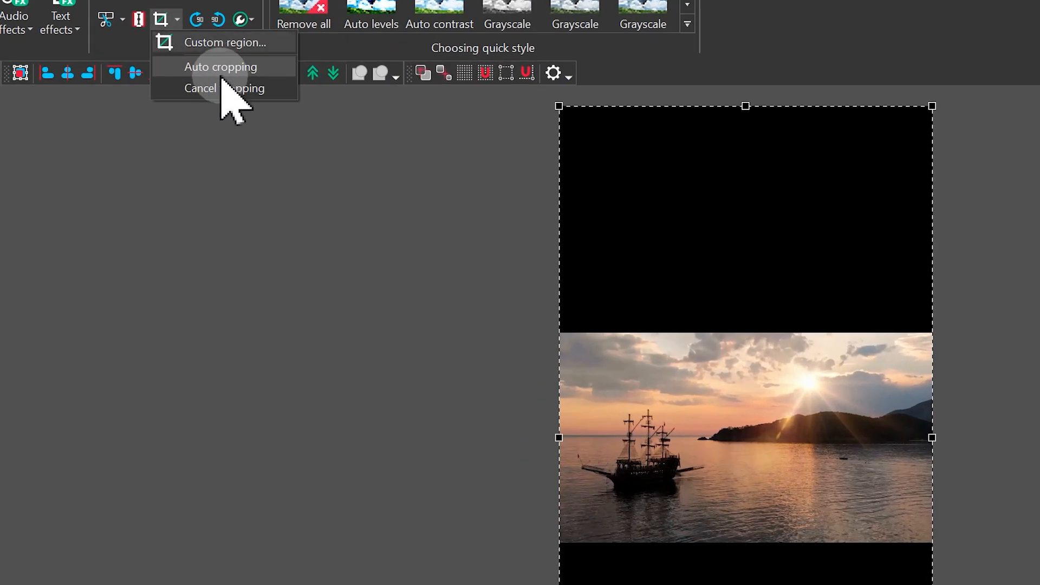
click(172, 66)
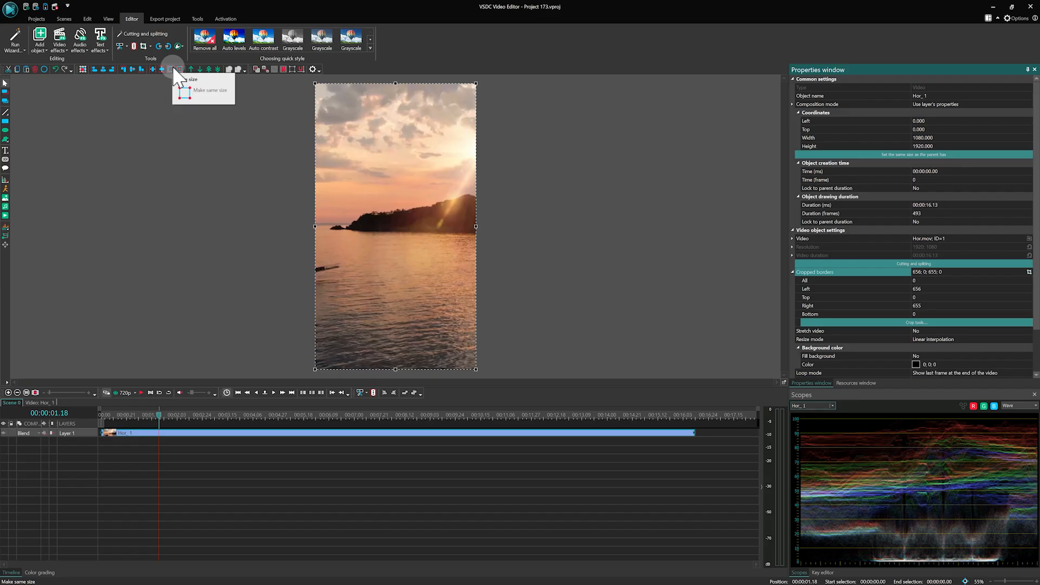
Reopen the Hor_1 crop region, shift the 609×1080 region over the ship and open the region size options
click(1030, 272)
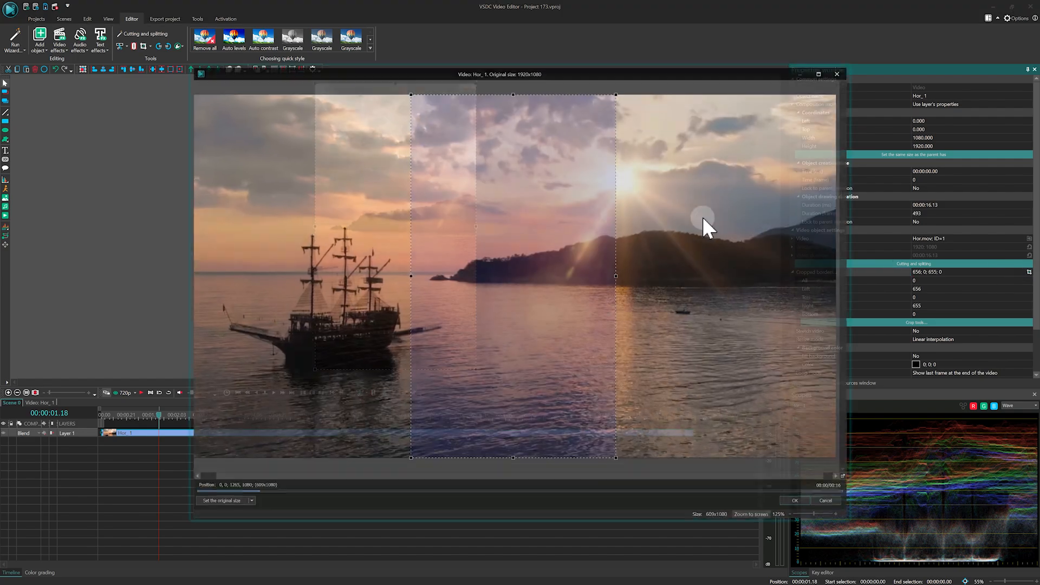
drag(464, 221, 306, 214)
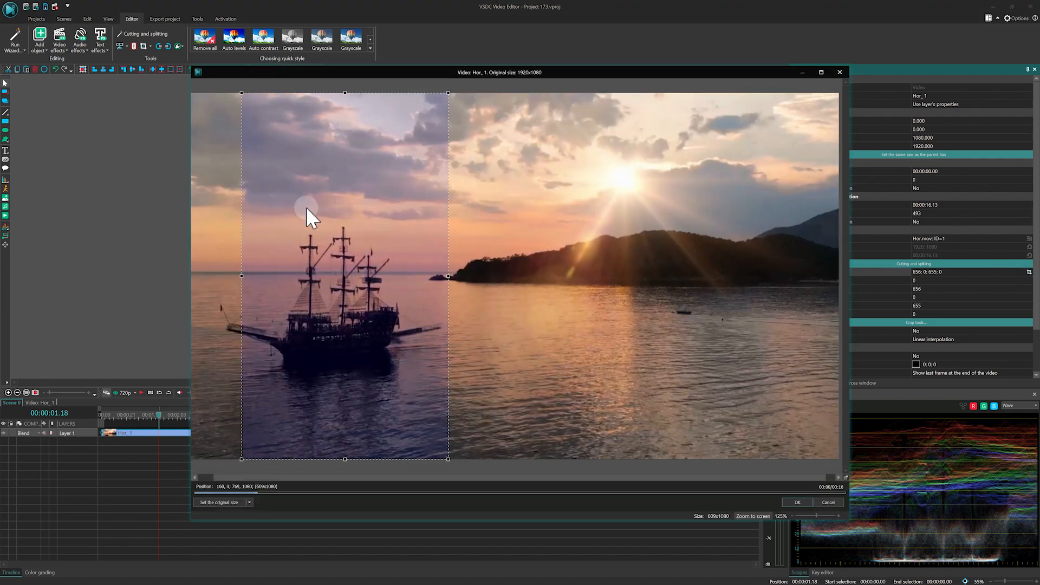
click(249, 502)
mouse_move(261, 522)
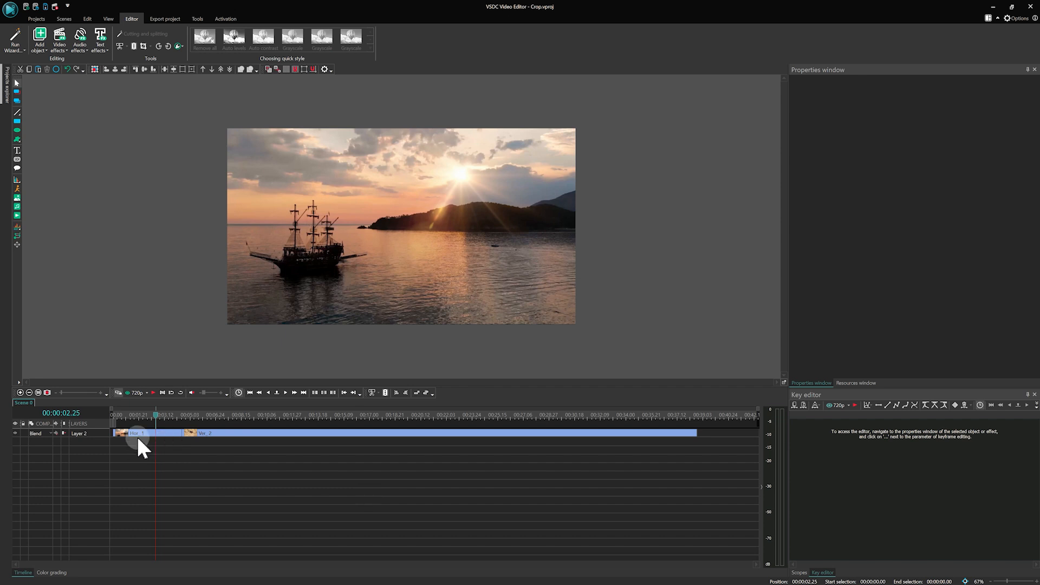
Add a Crop transform effect to the Hor_1 clip in the Crop project, spanning the whole parent duration
click(139, 433)
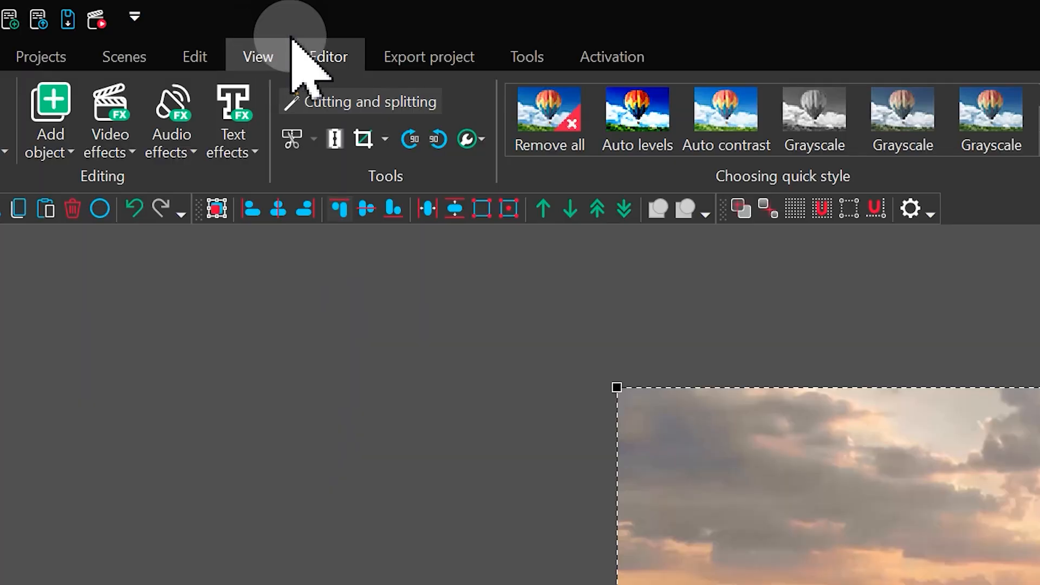
click(118, 123)
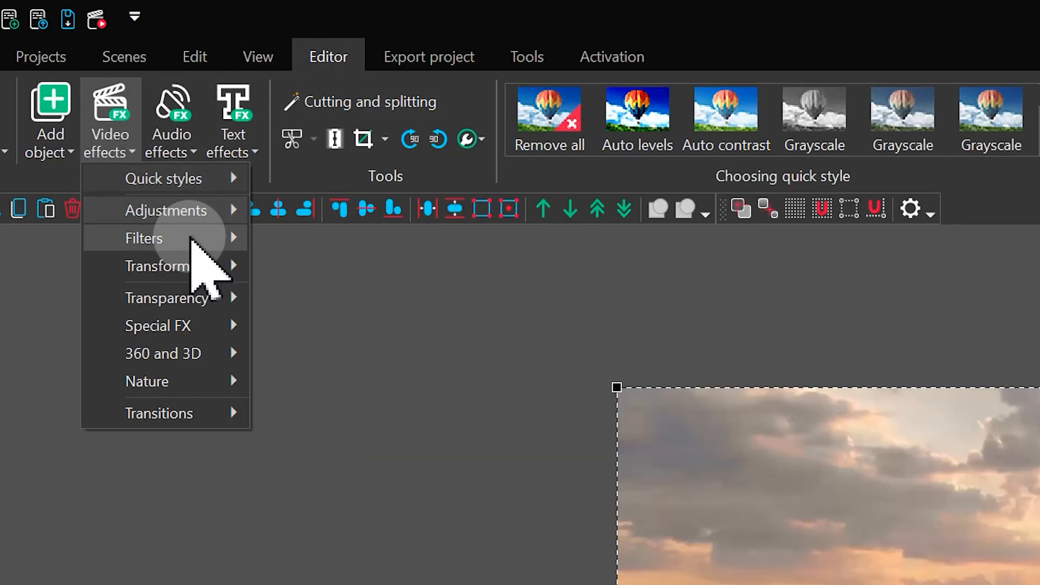
click(179, 276)
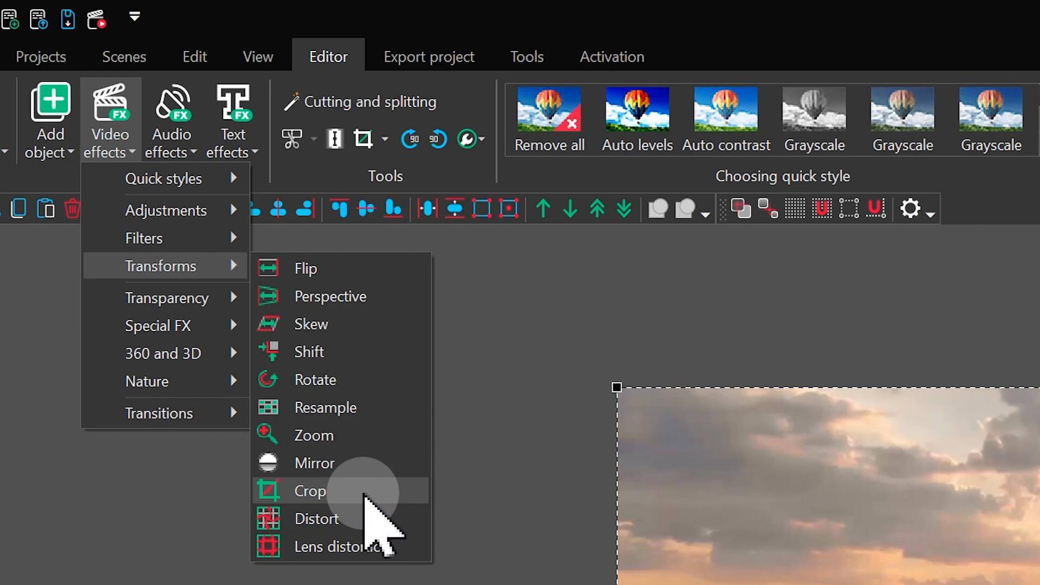
click(364, 494)
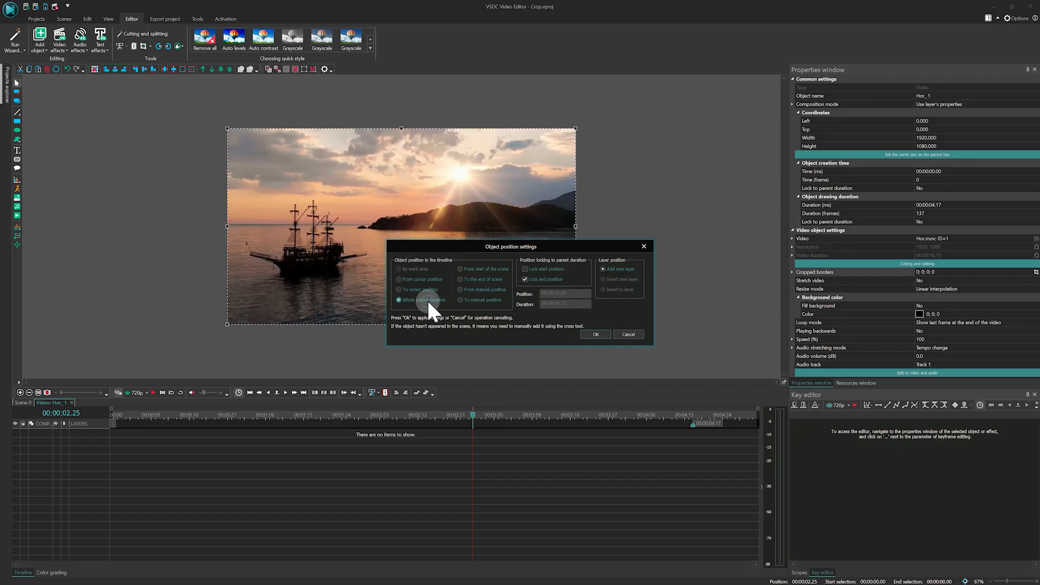
click(594, 334)
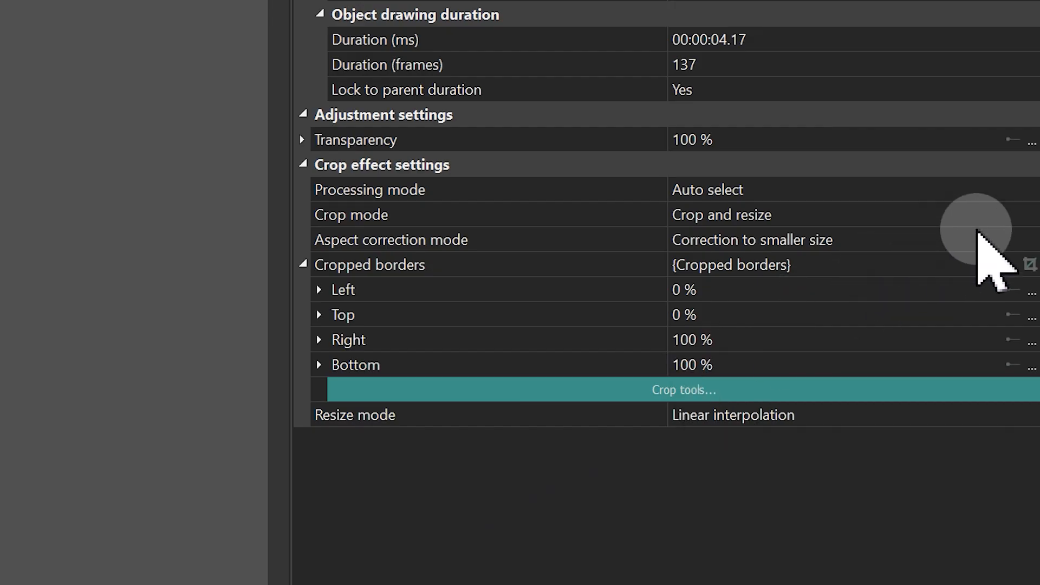
Keep the Crop and resize mode, fit the effect's region tightly around the ship (about 4–38% horizontally, 42–80% vertically) and apply it
click(1035, 205)
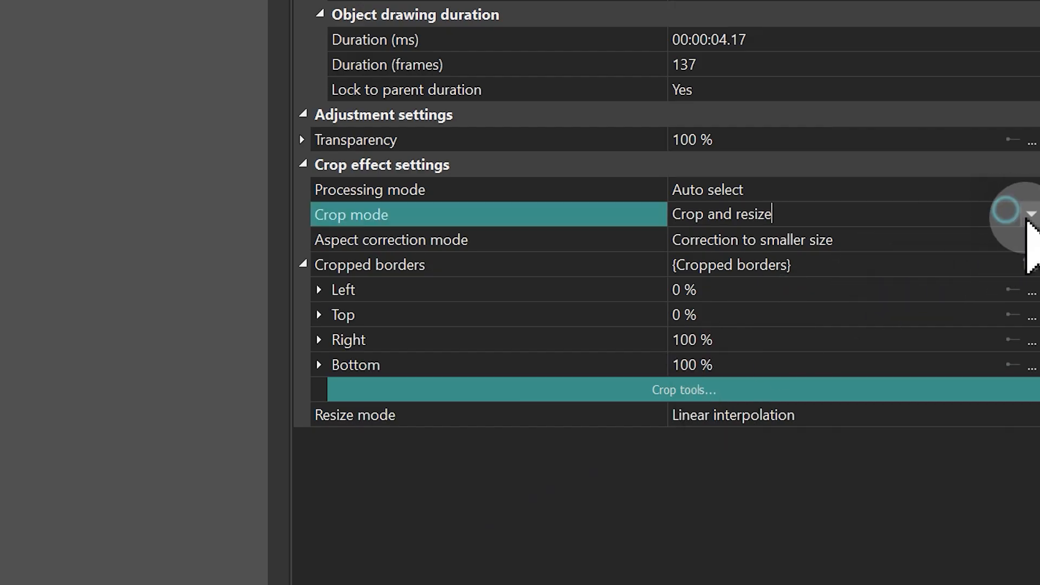
click(1036, 205)
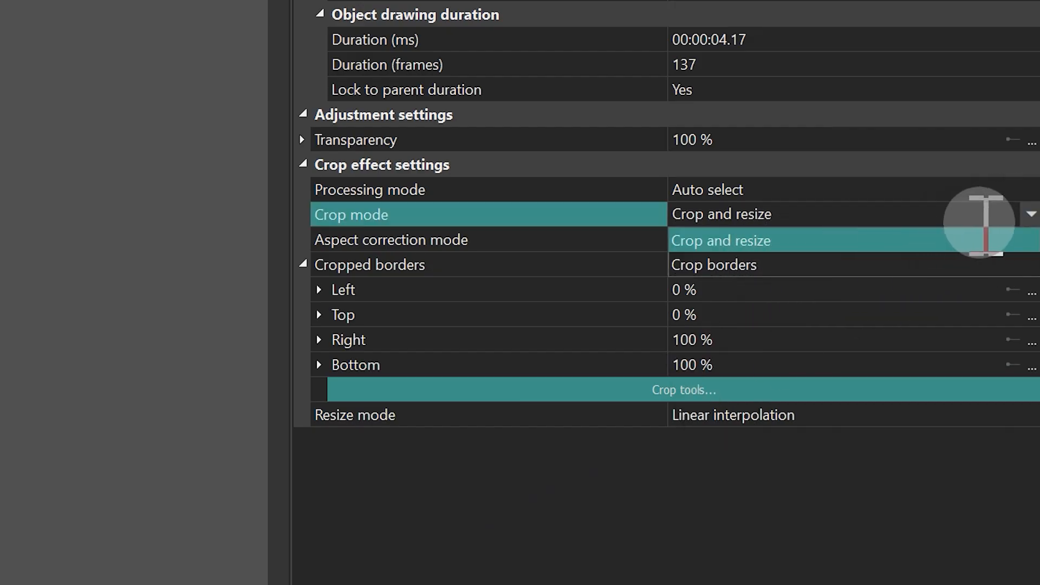
click(1032, 215)
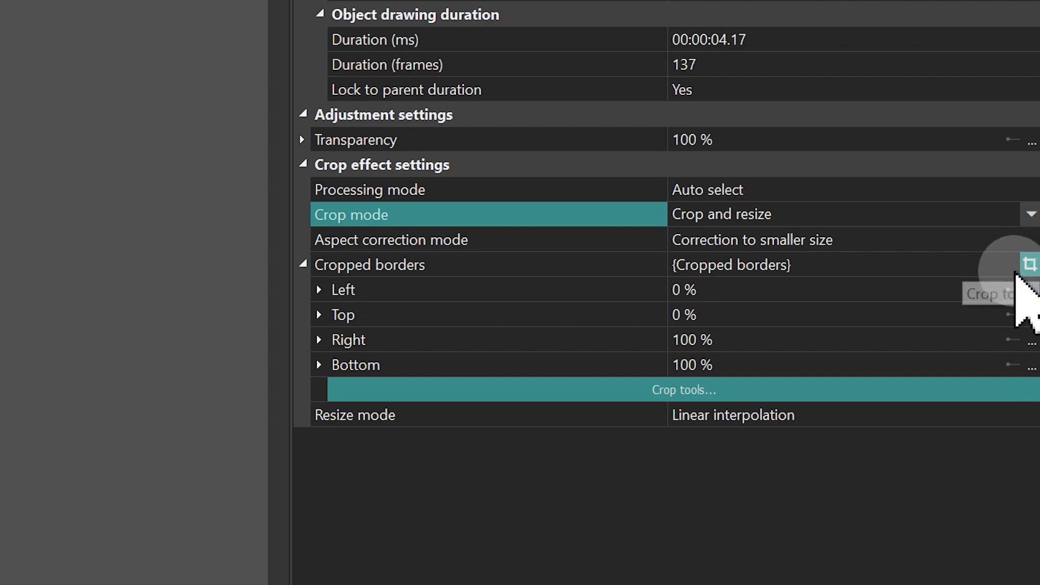
click(906, 391)
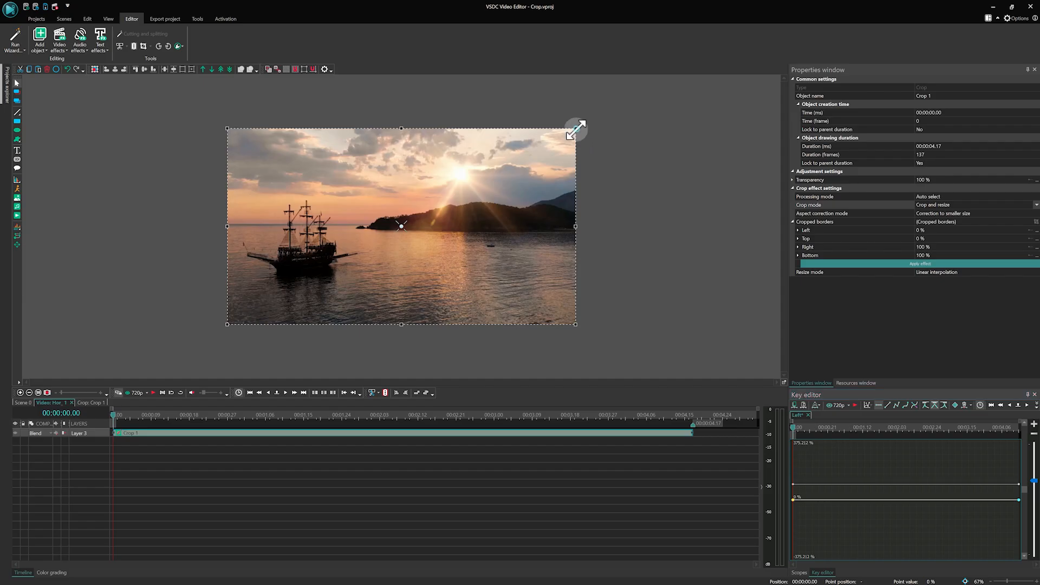
drag(576, 130, 347, 249)
drag(307, 286, 324, 248)
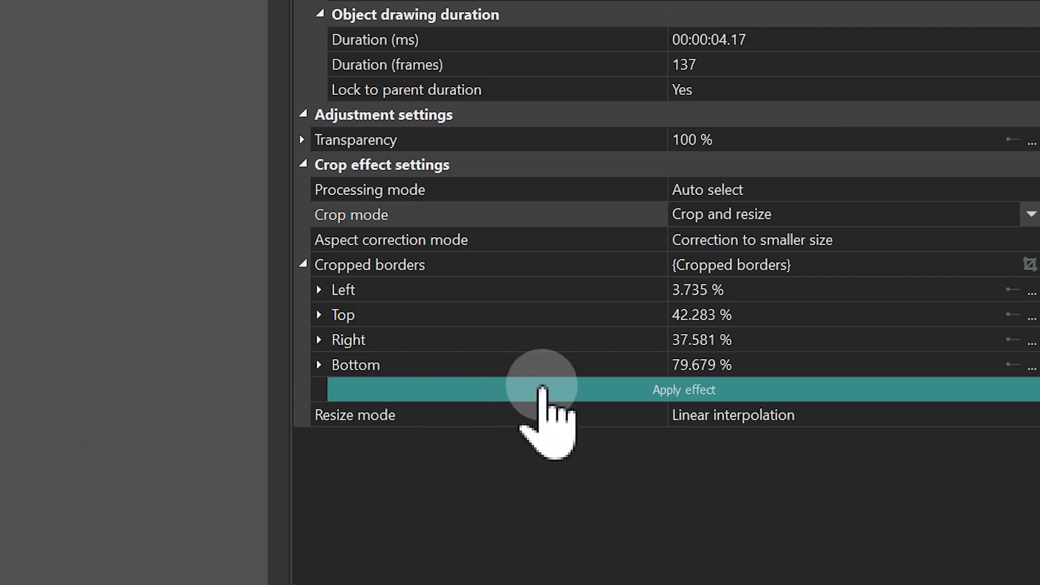
click(861, 264)
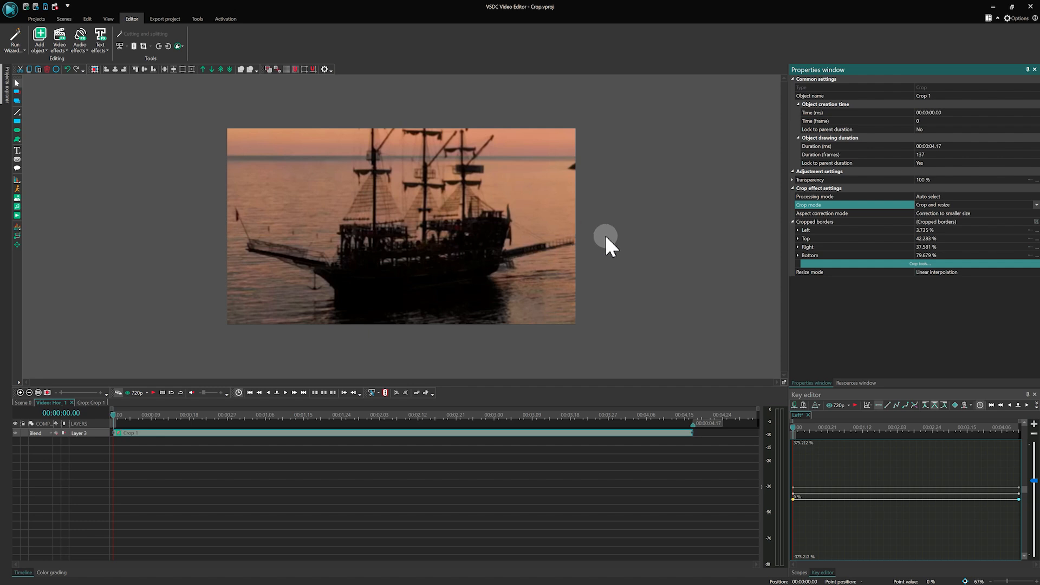
Widen the effect's crop region so its right border sits at about 55%, and apply the effect
click(903, 265)
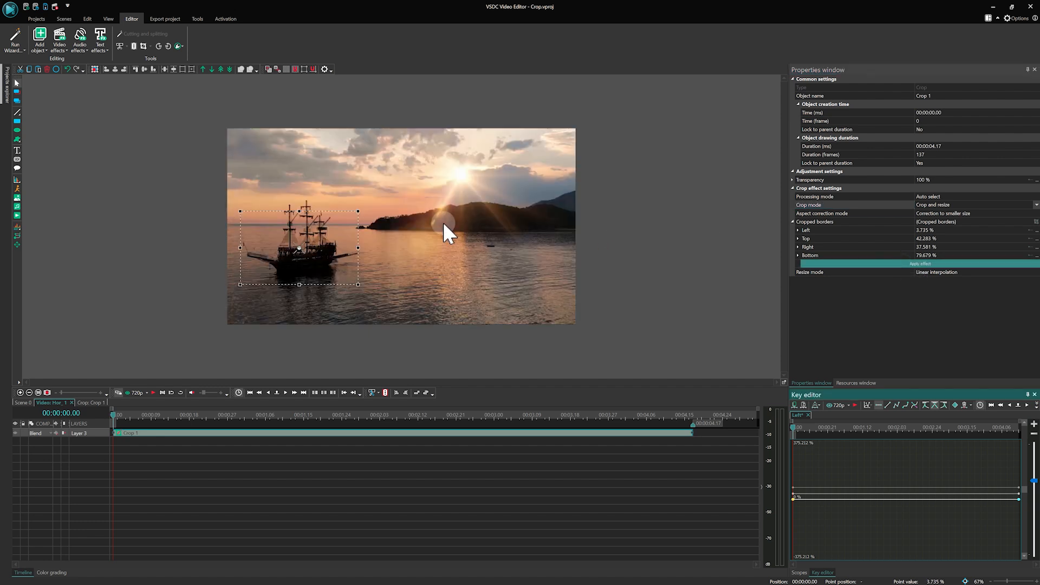
drag(355, 247, 421, 241)
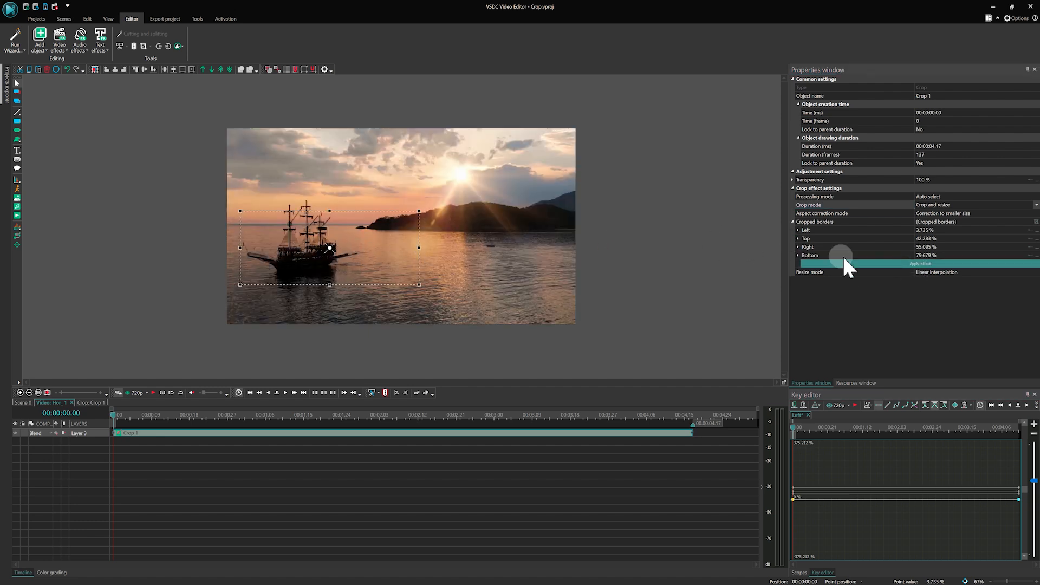
click(850, 264)
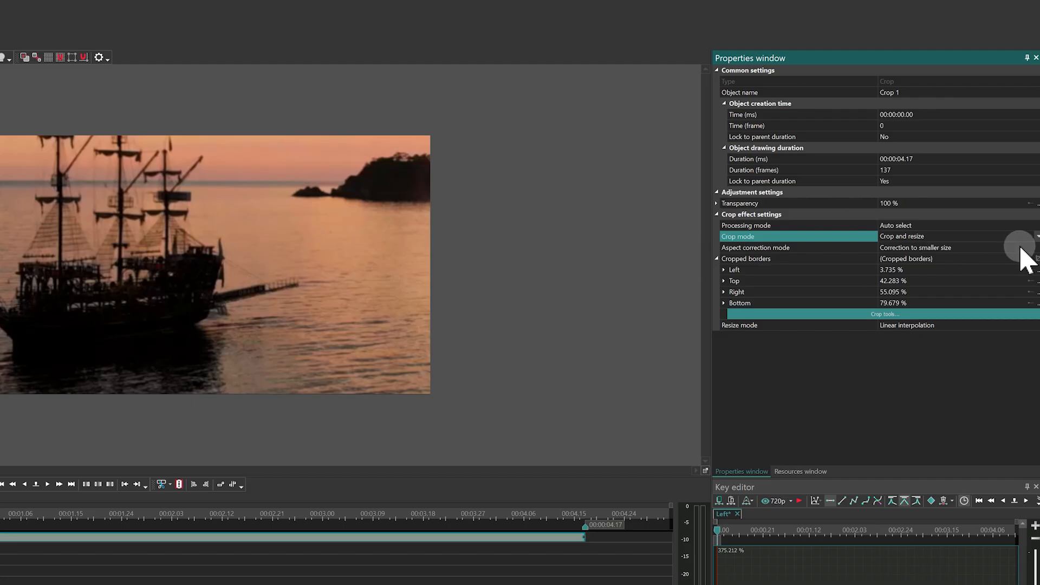
Set the aspect correction mode to Don't use correction, and return it to Correction to smaller size
click(1033, 213)
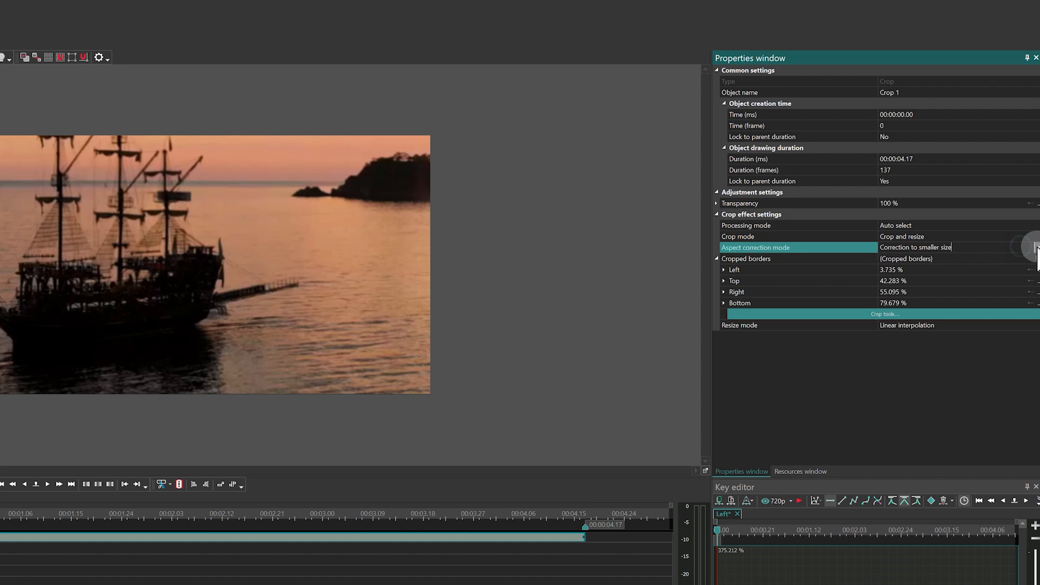
click(1034, 213)
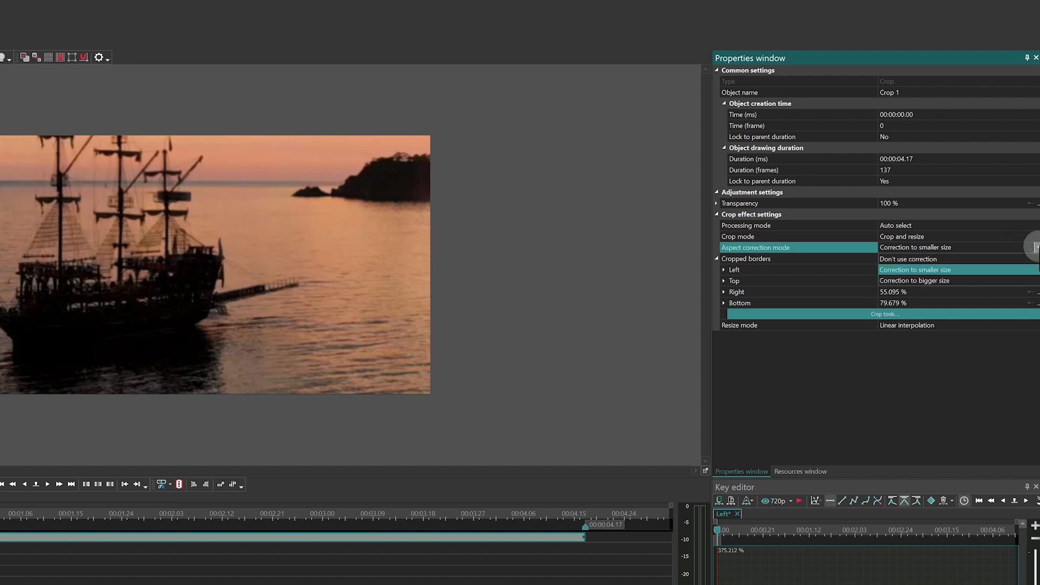
click(903, 259)
click(1035, 247)
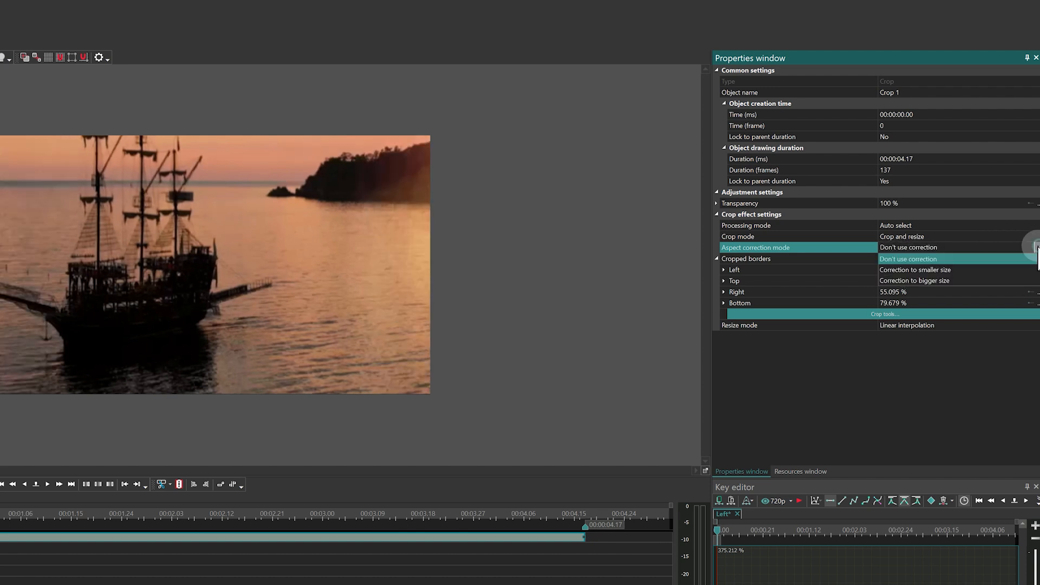
click(930, 271)
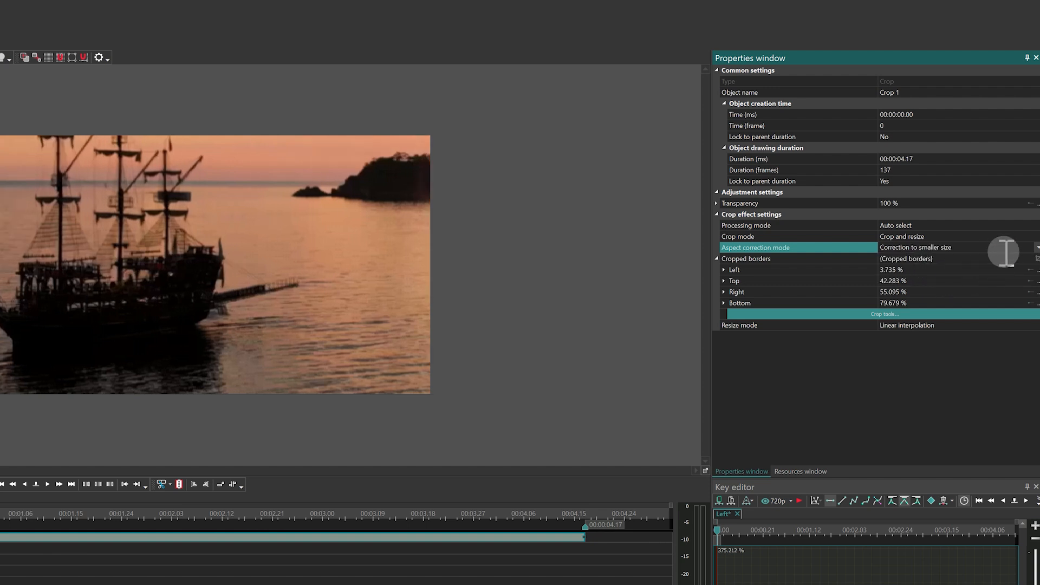
Try the aspect correction modes Correction to bigger size and Don't use correction, and return to Correction to smaller size
click(1033, 248)
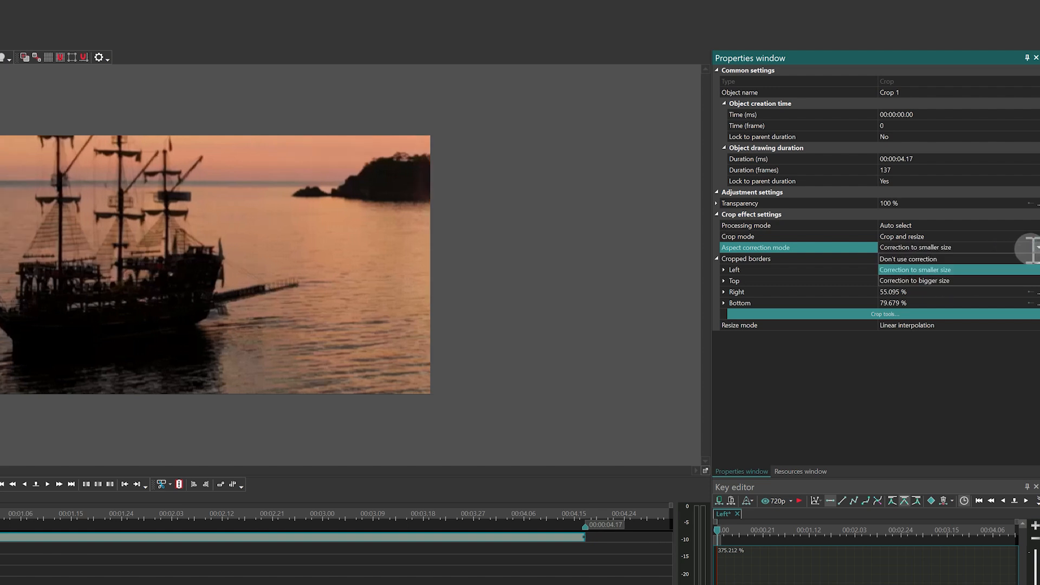
click(927, 281)
click(1036, 247)
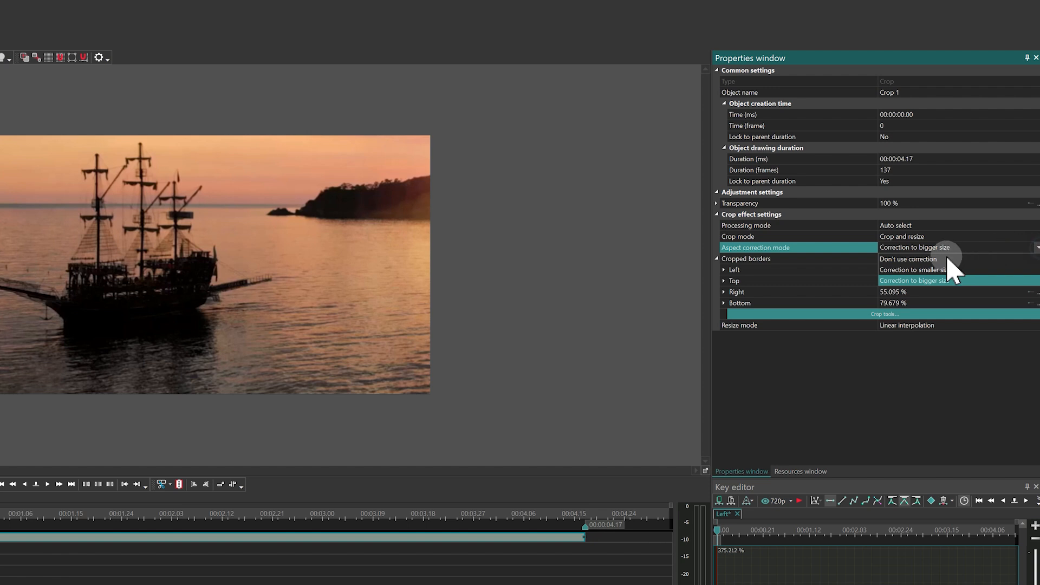
click(927, 260)
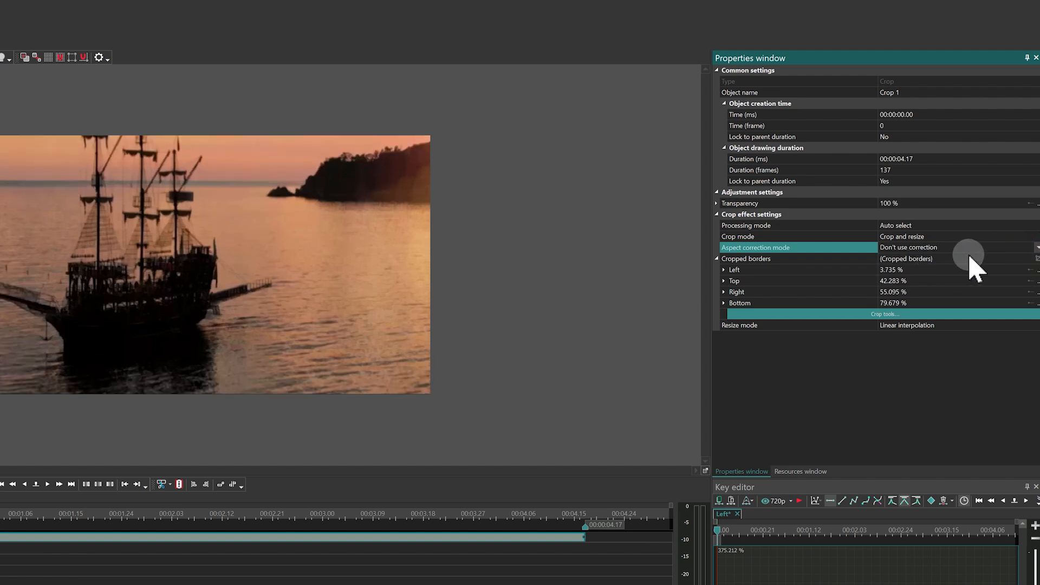
click(1036, 247)
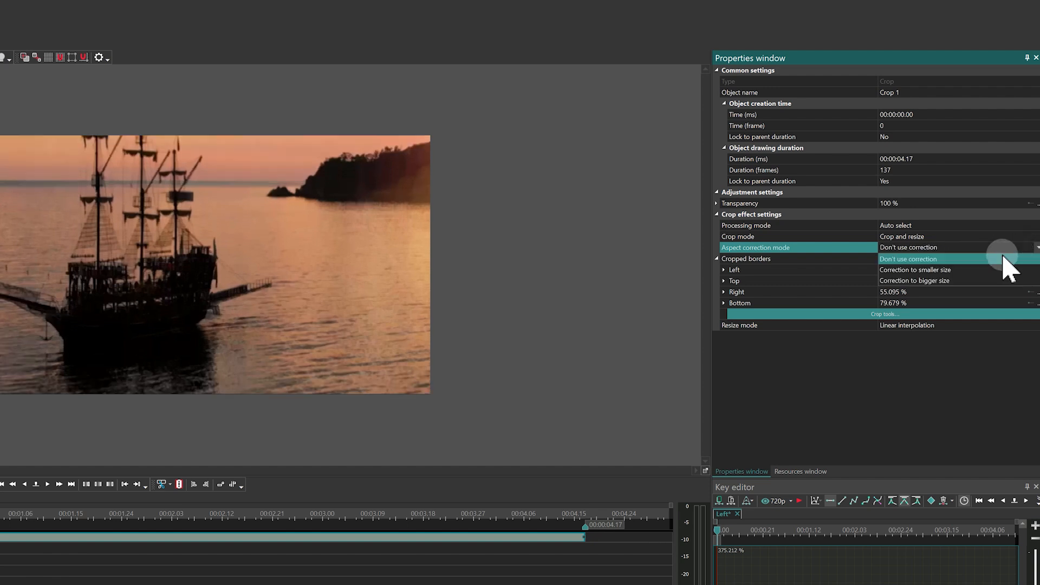
click(926, 281)
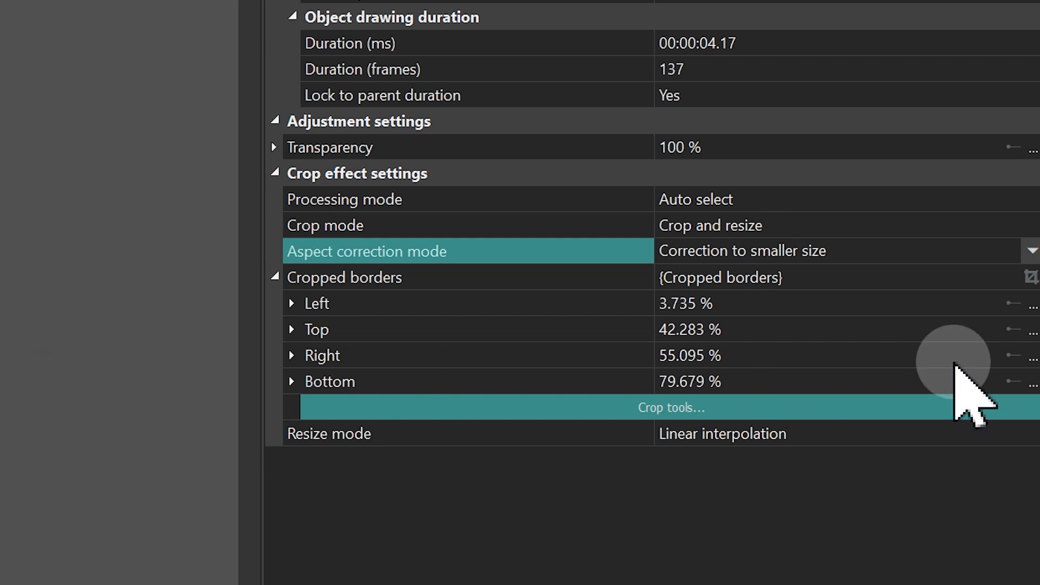
Open the left crop border in a widened key editor and set its change over time to linear
click(1026, 302)
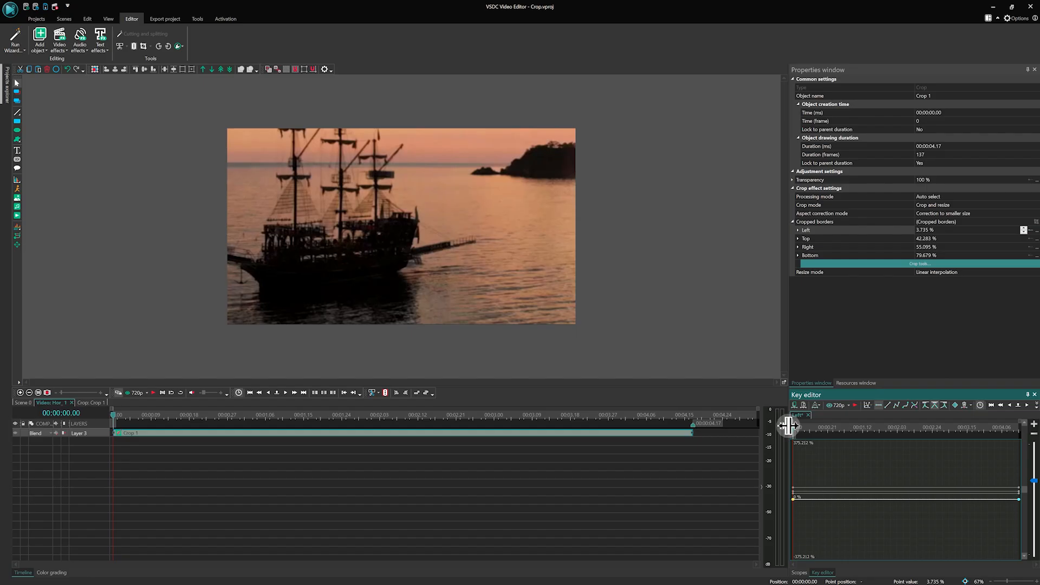
drag(789, 425, 641, 424)
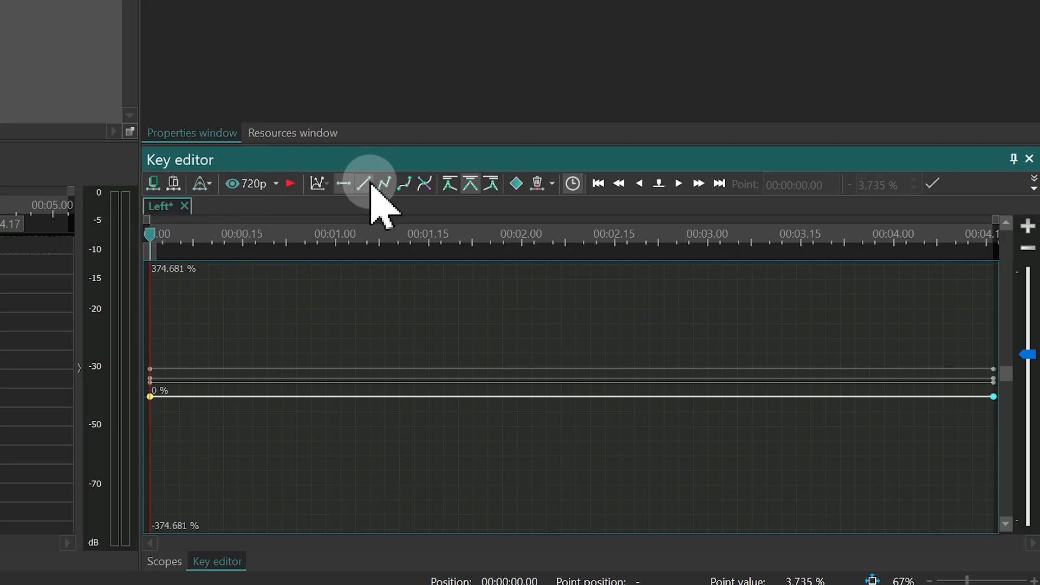
click(364, 183)
At the clip's last frame, enlarge the crop region to nearly the full frame, about 4–97% horizontally and 3–97% vertically
click(989, 234)
drag(990, 237, 1006, 234)
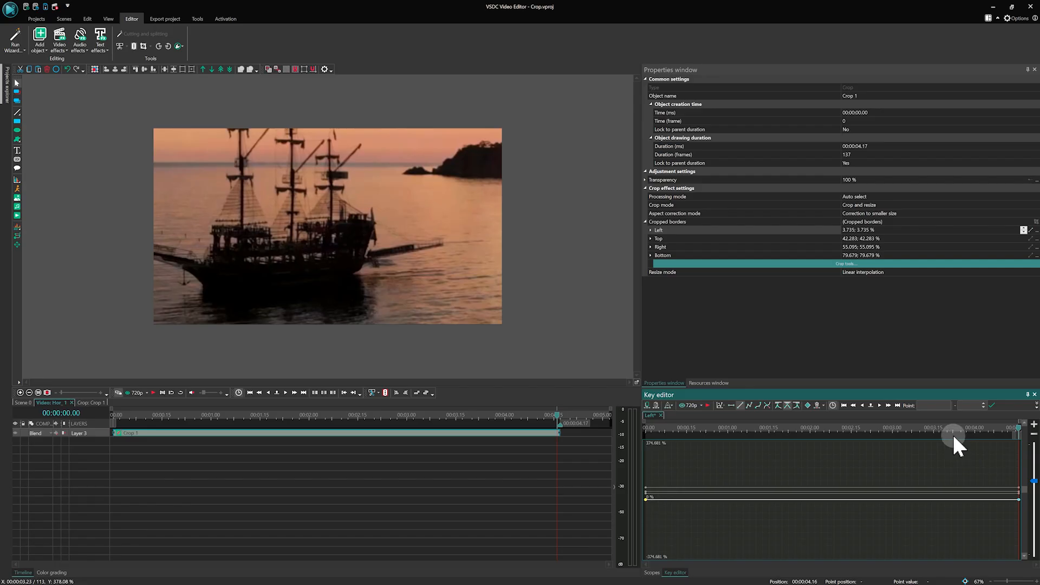
click(715, 263)
drag(345, 211, 482, 134)
drag(485, 291, 491, 318)
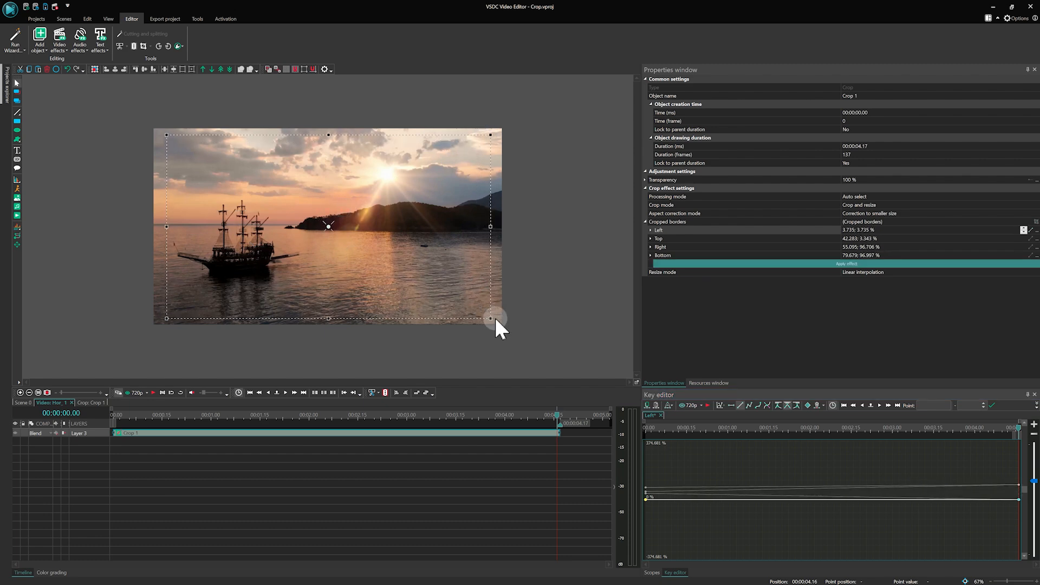
click(283, 328)
Play the animated crop effect from the start of the clip and stop near its end
click(116, 415)
key(space)
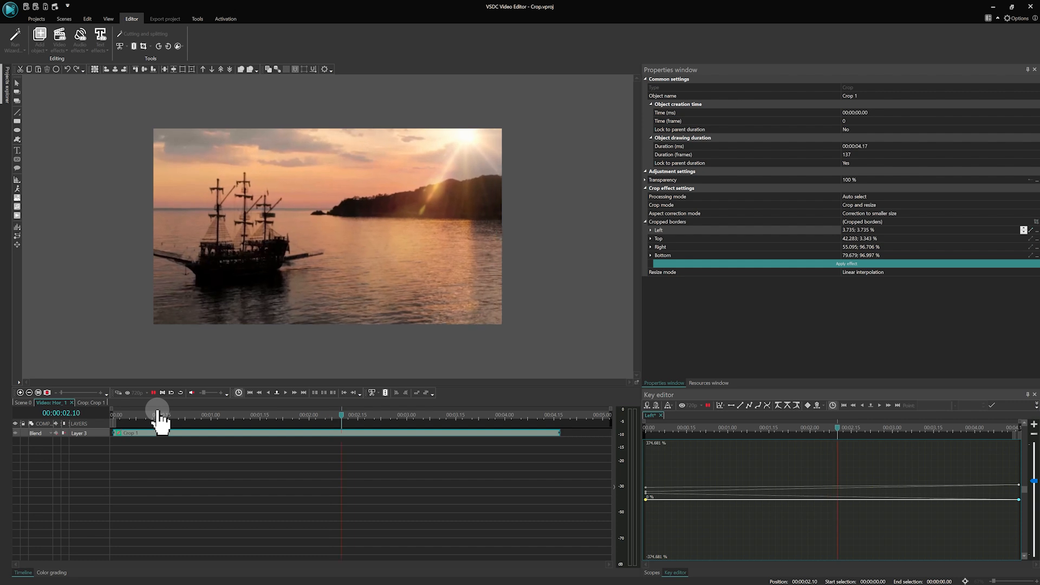
key(space)
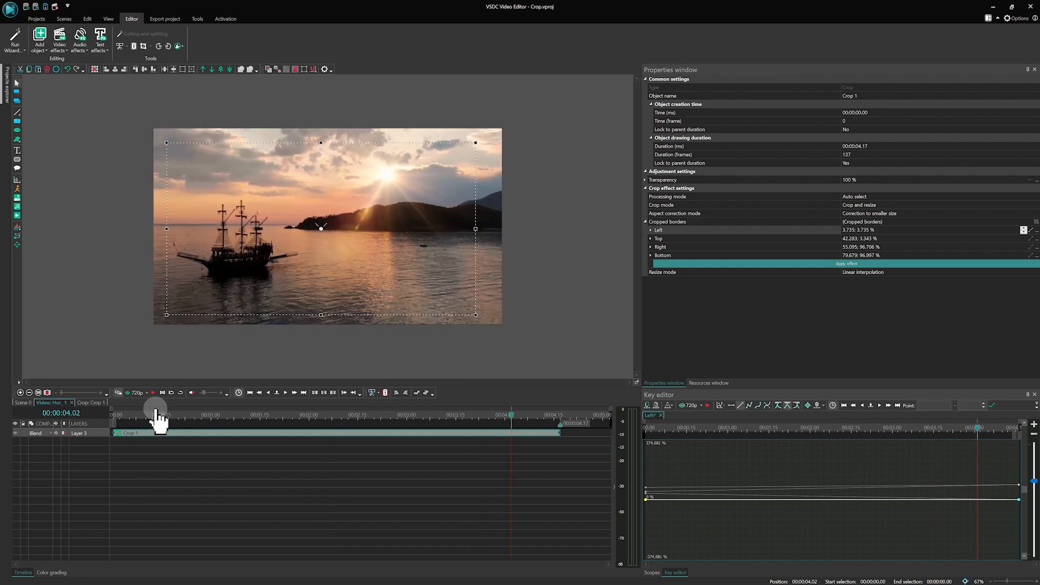
Add a key point at 00:00:01.01 and shrink the crop region tightly around the ship
click(728, 428)
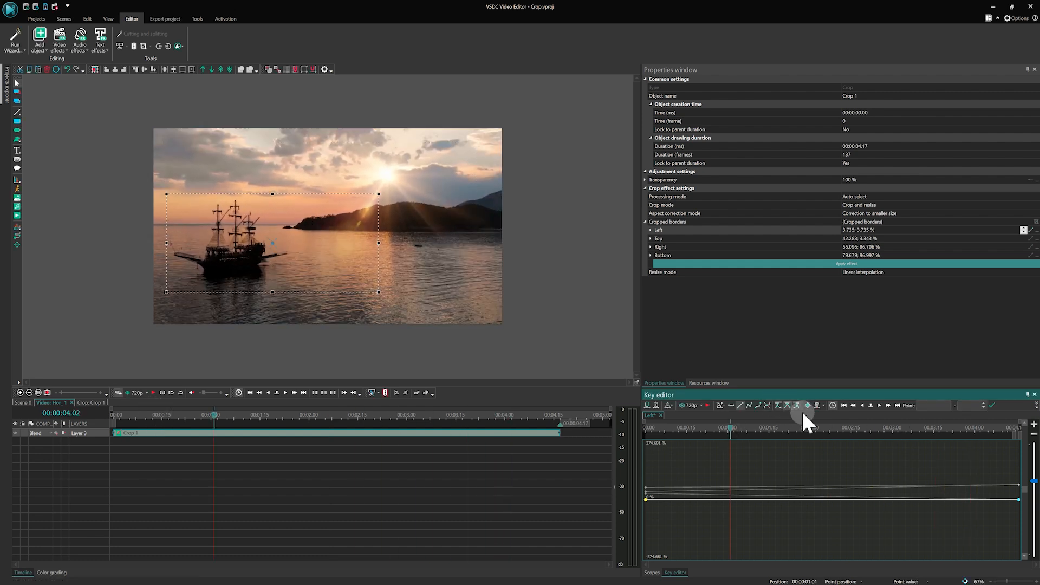
click(807, 405)
mouse_move(307, 255)
mouse_down()
mouse_move(304, 232)
mouse_move(307, 248)
mouse_up()
drag(378, 186, 310, 212)
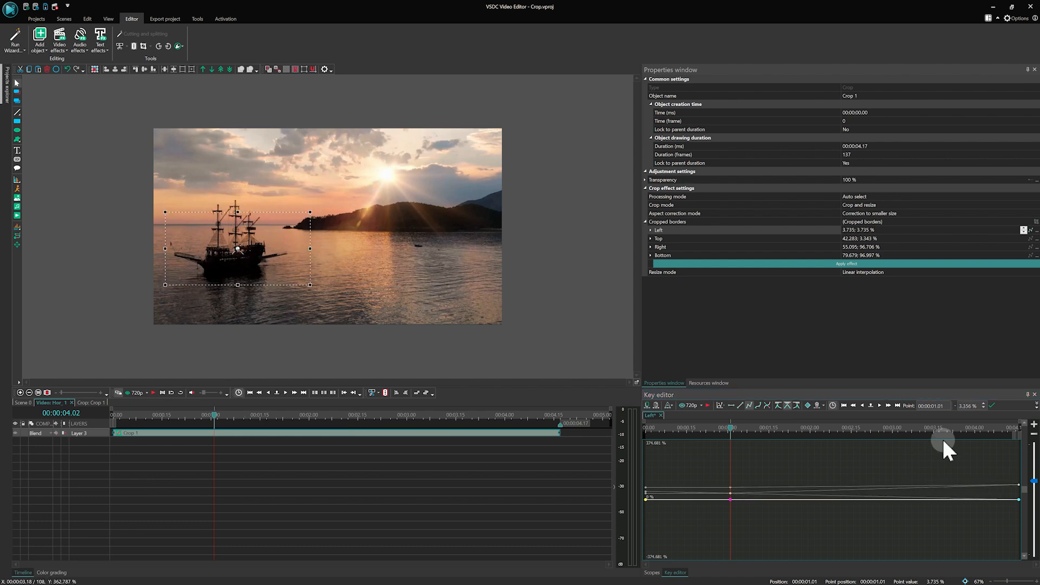
At 00:00:03.07, enlarge the crop region to nearly the full frame, extending it to the frame's left edge
click(911, 429)
drag(424, 164, 491, 134)
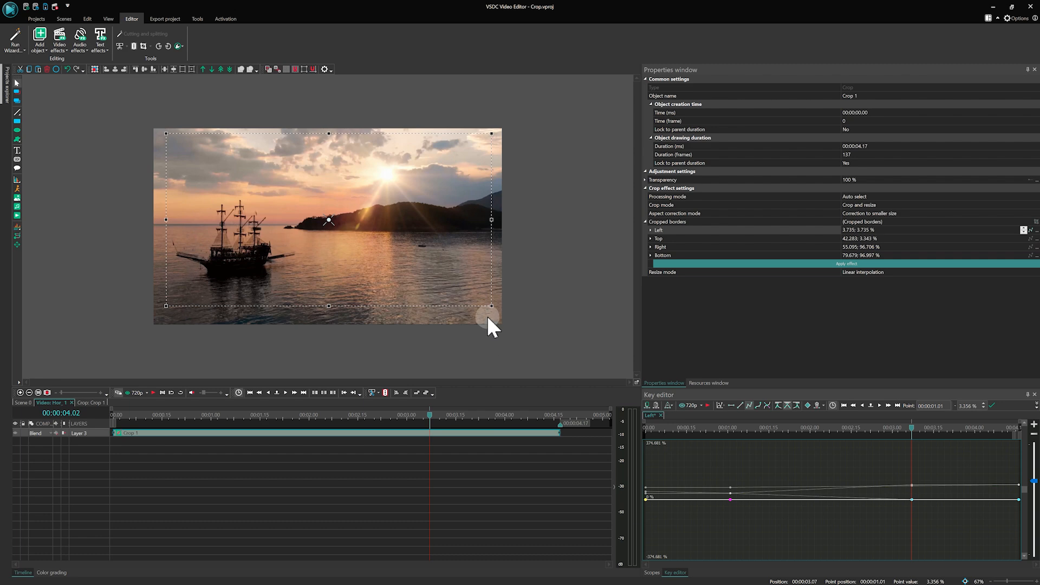
drag(165, 304, 154, 320)
Play the clip from the start to review the crop animation with the added key points
click(130, 408)
key(space)
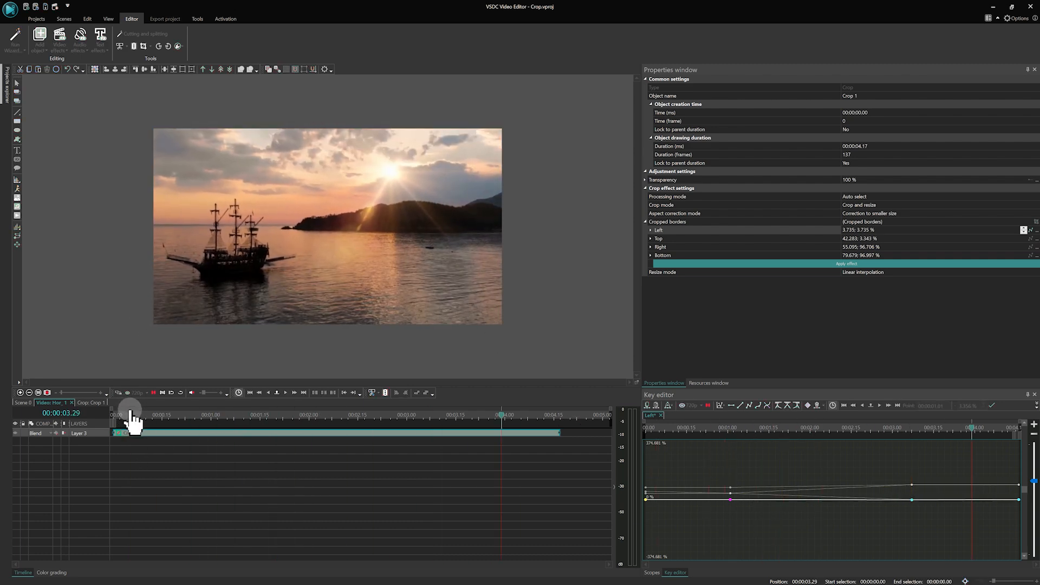
key(space)
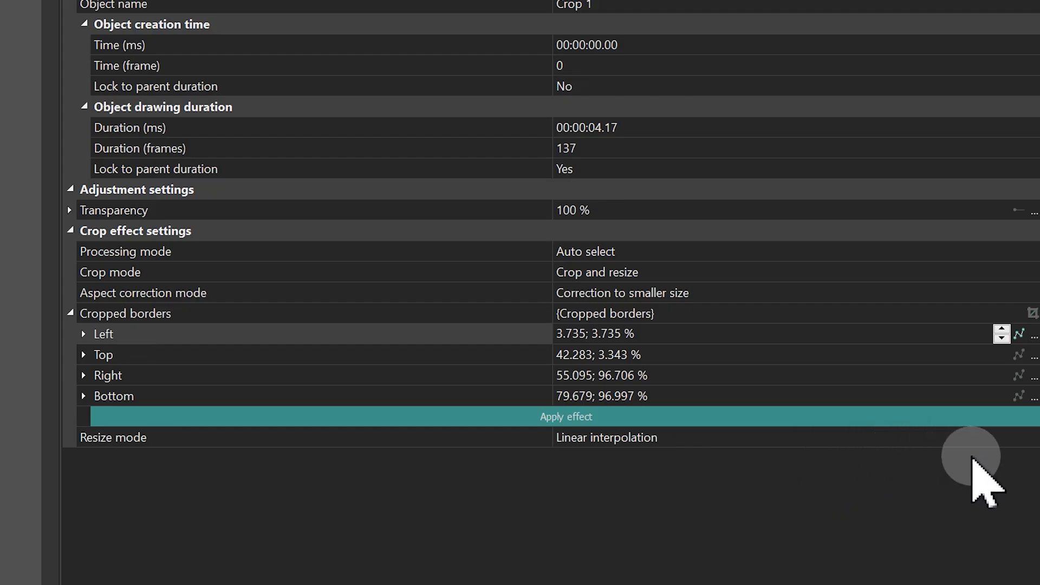
Set the crop effect's resize mode to Cubic interpolation
click(1032, 437)
click(1034, 436)
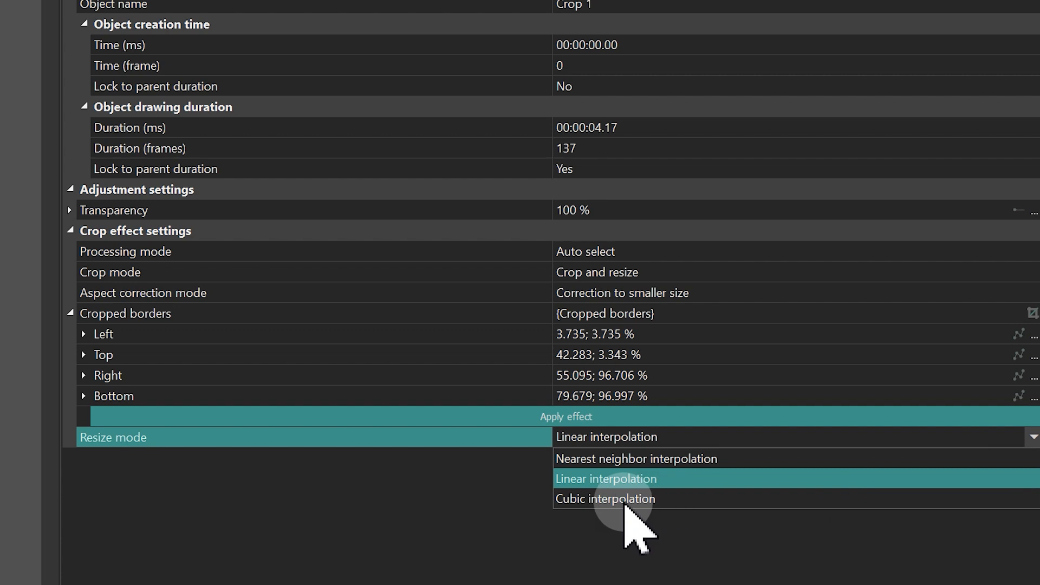
click(626, 501)
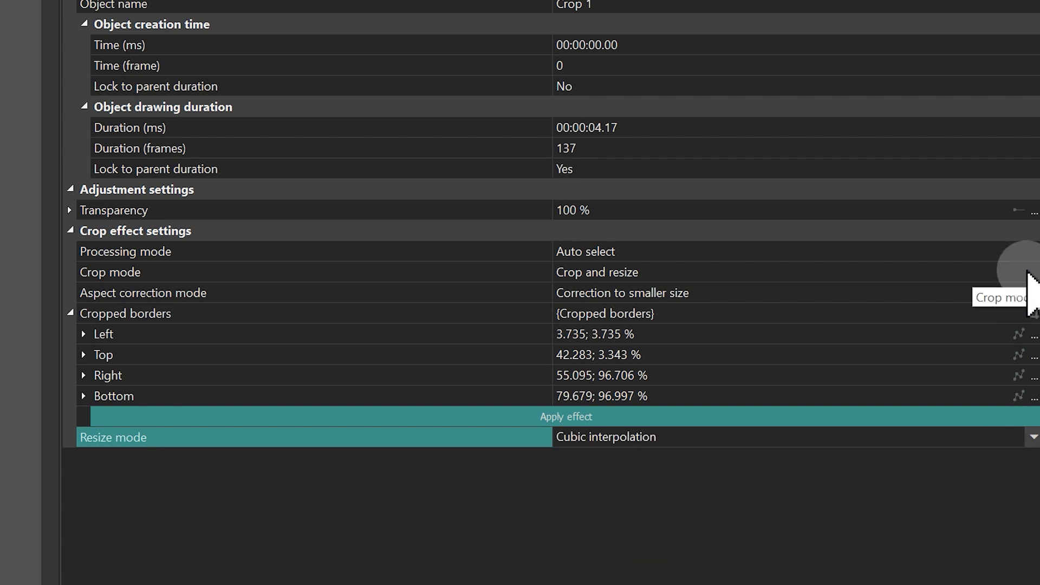
Change the crop mode to Crop borders and apply the effect
click(1018, 272)
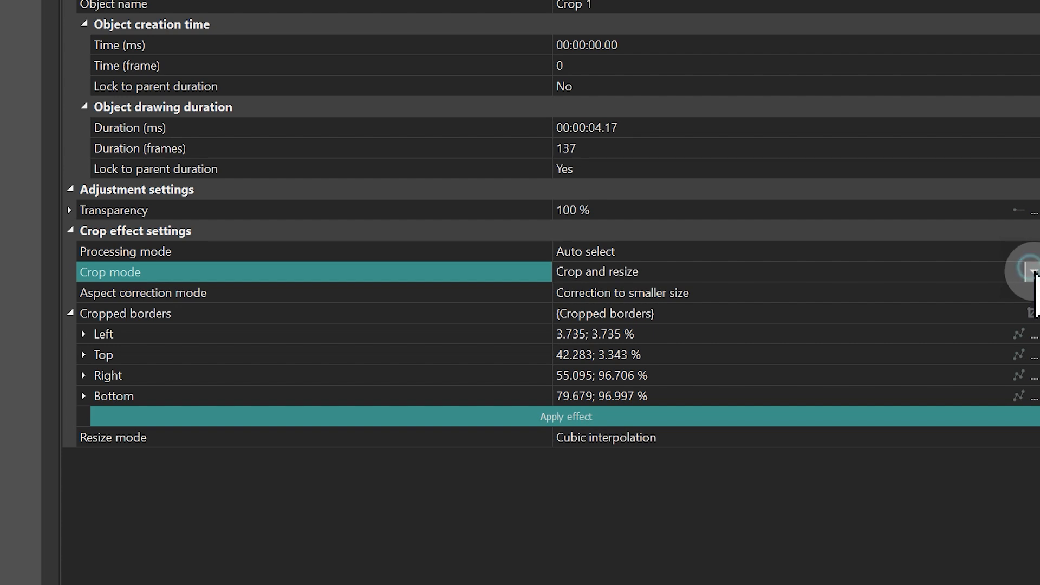
click(1032, 272)
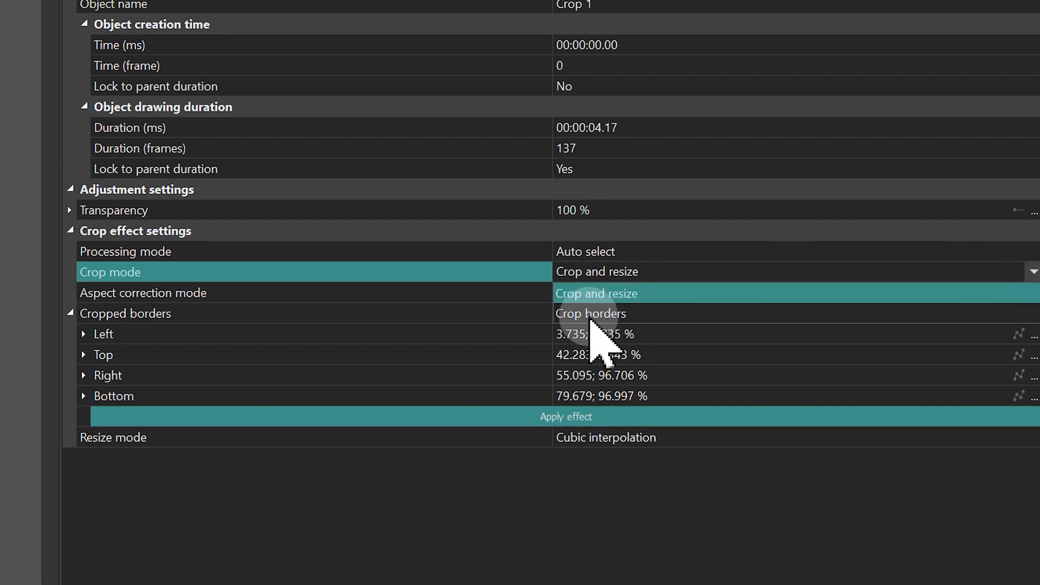
click(592, 314)
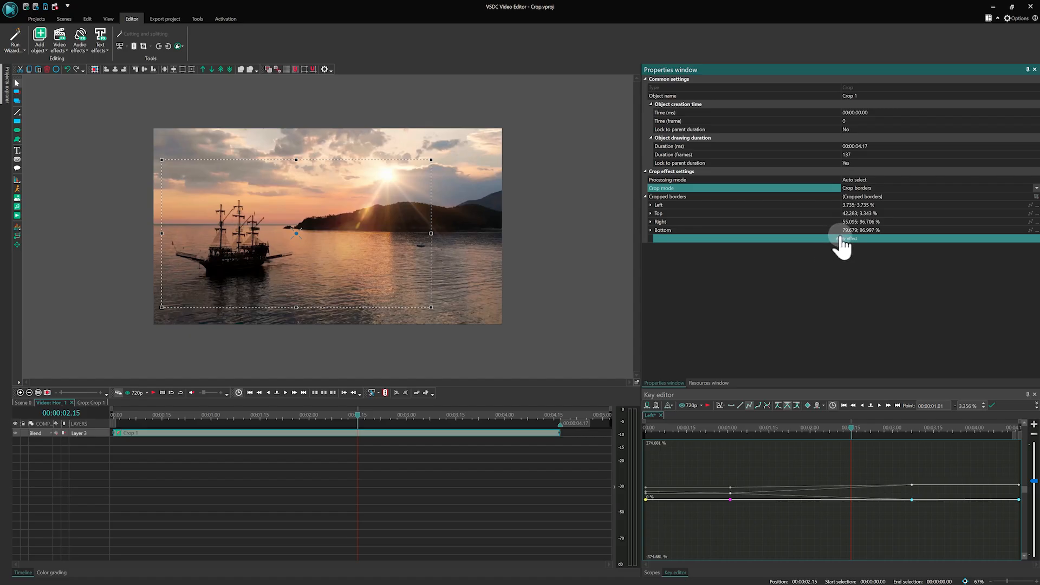
click(840, 239)
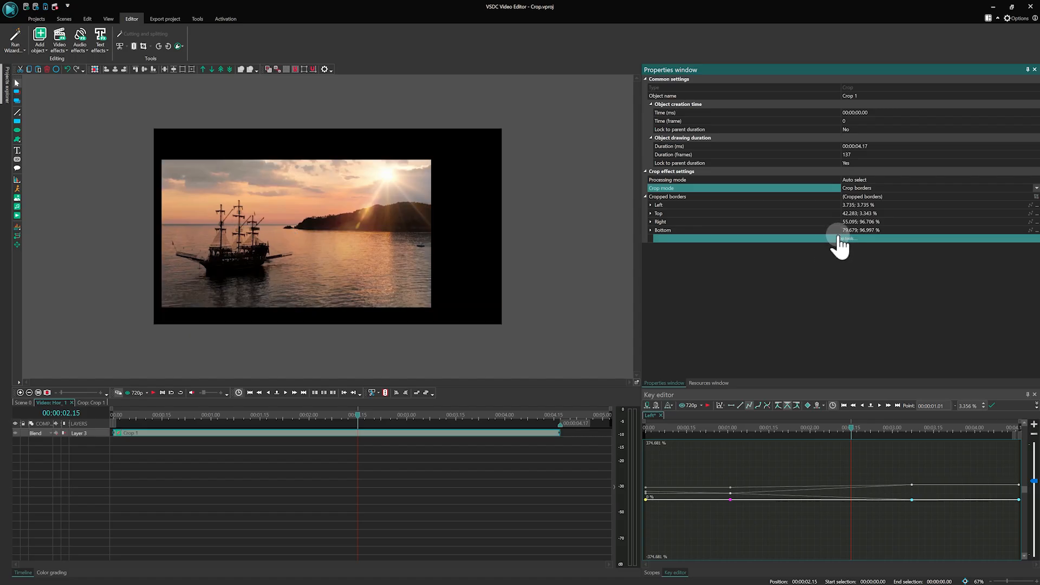
At 00:00:02.15, shrink the crop region closely around the ship, apply the effect, and readjust the region's upper-right corner
click(749, 239)
drag(431, 160, 304, 240)
drag(268, 269, 275, 240)
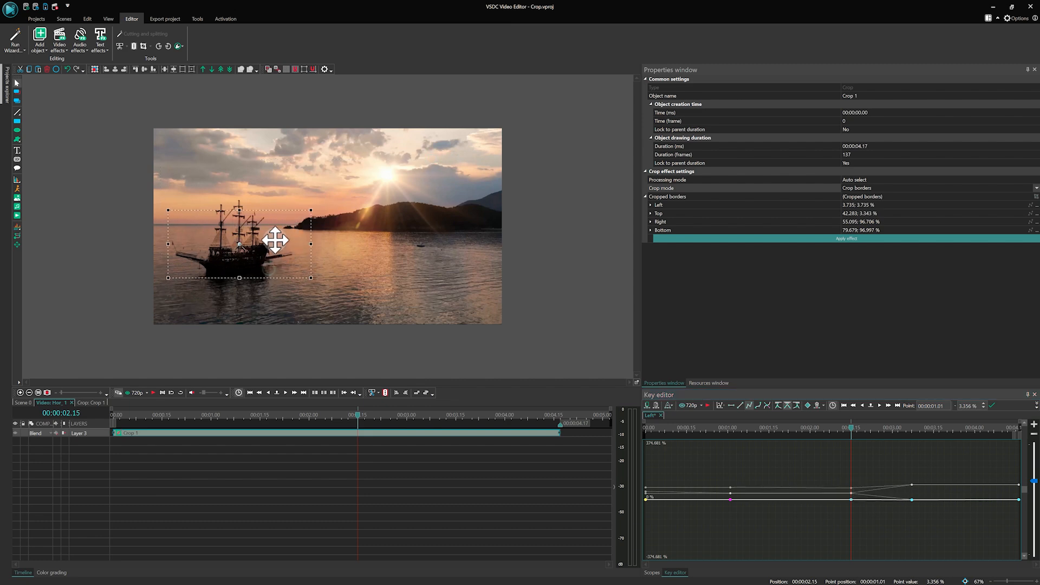
click(789, 241)
click(794, 239)
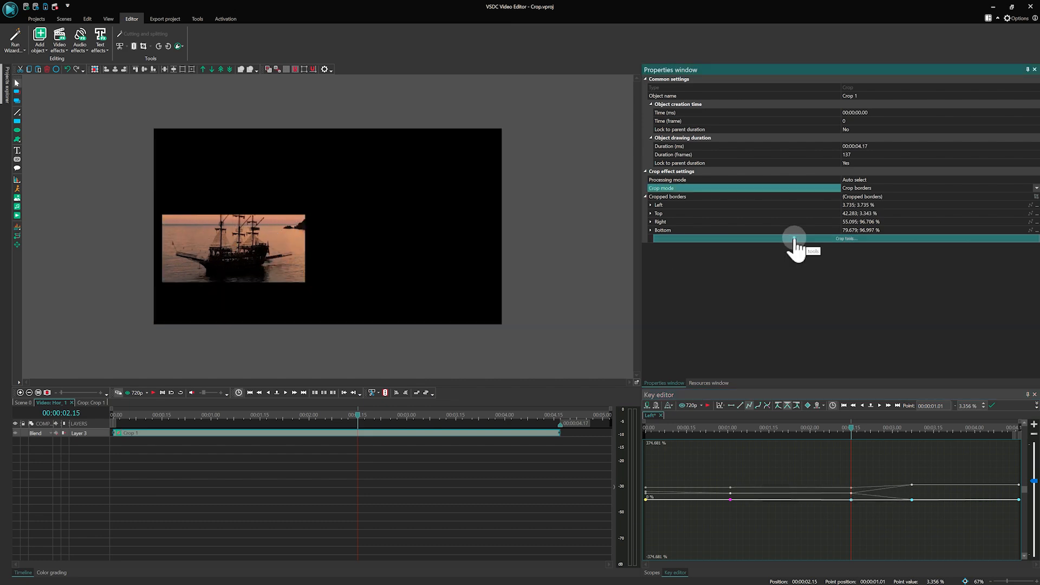
drag(305, 214, 296, 193)
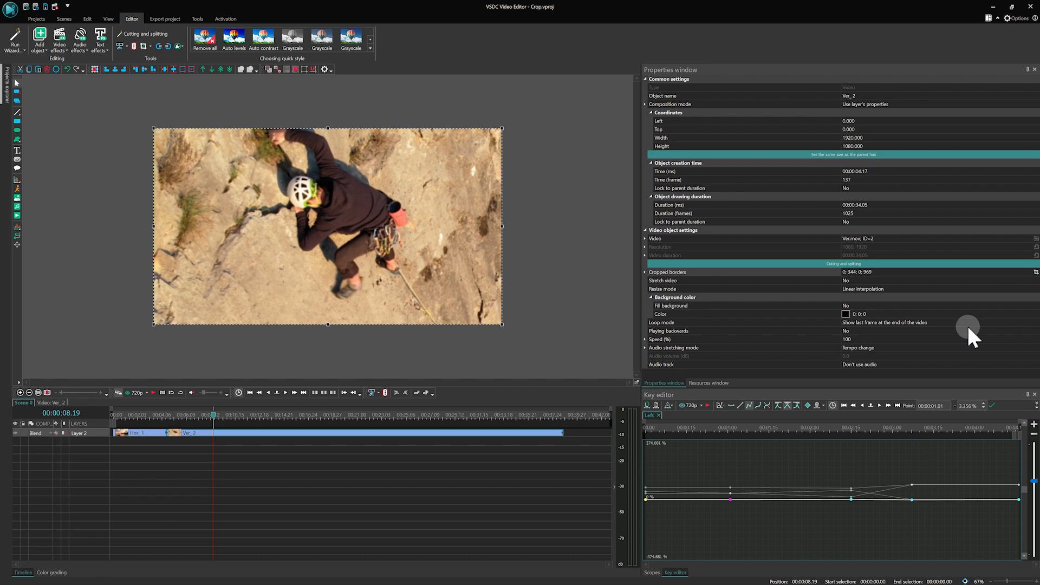
Reset the Ver_2 clip's cropped borders to the original size and crop an 835x1484 area around the climber at position 150, 62
click(1036, 272)
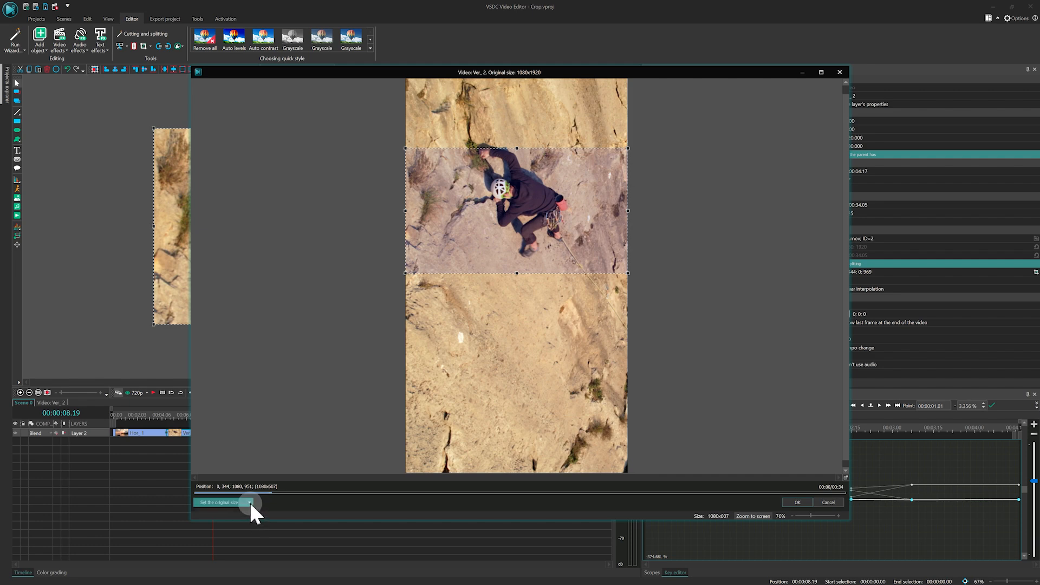
click(225, 502)
drag(626, 472, 577, 384)
drag(475, 255, 507, 267)
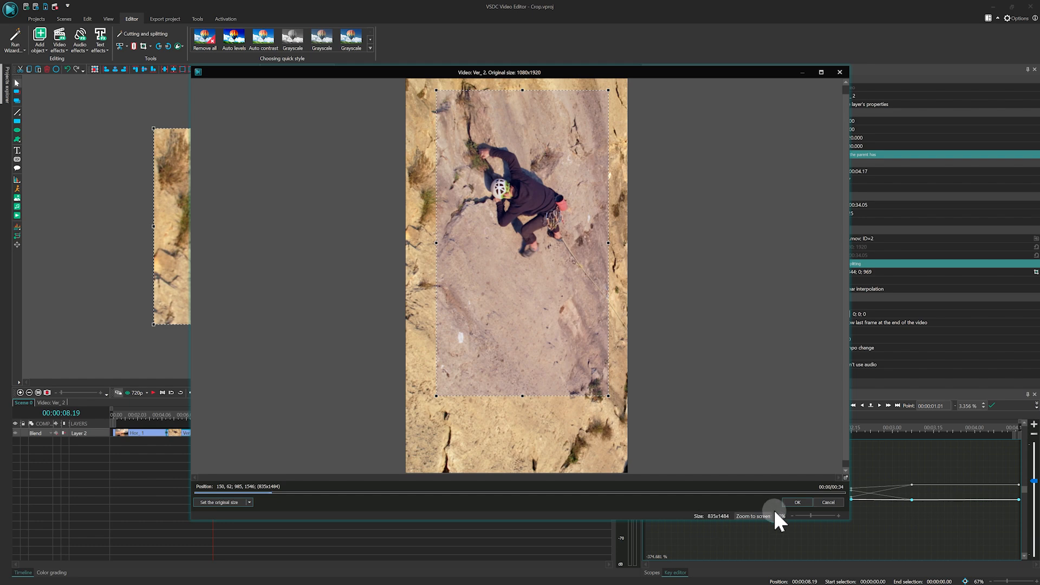
click(792, 502)
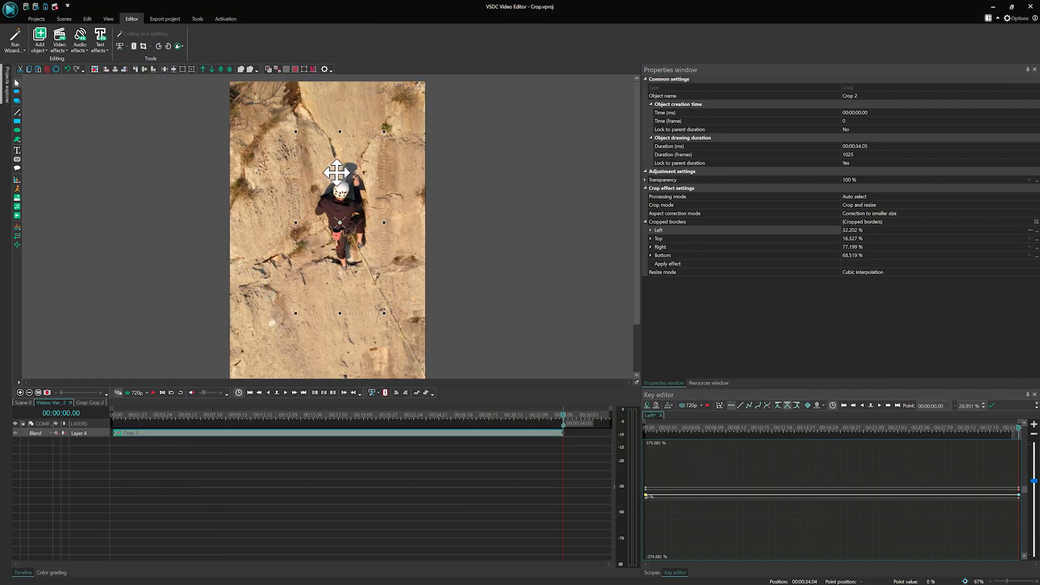
Shrink the Crop 2 region around the climber to about 36–78% horizontally and 21–60% vertically, and preview from the start
drag(385, 123, 382, 171)
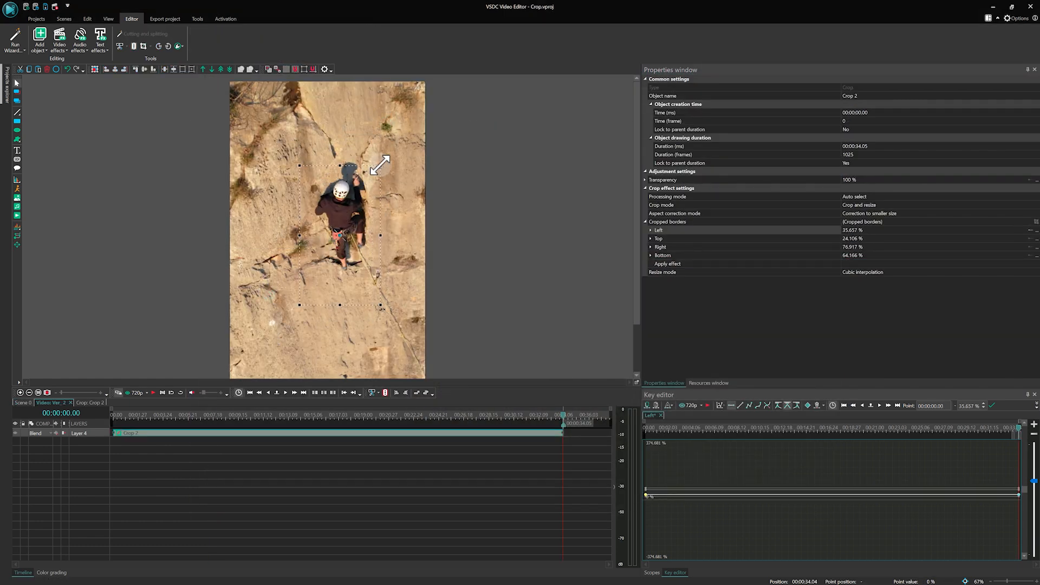
drag(342, 211, 341, 196)
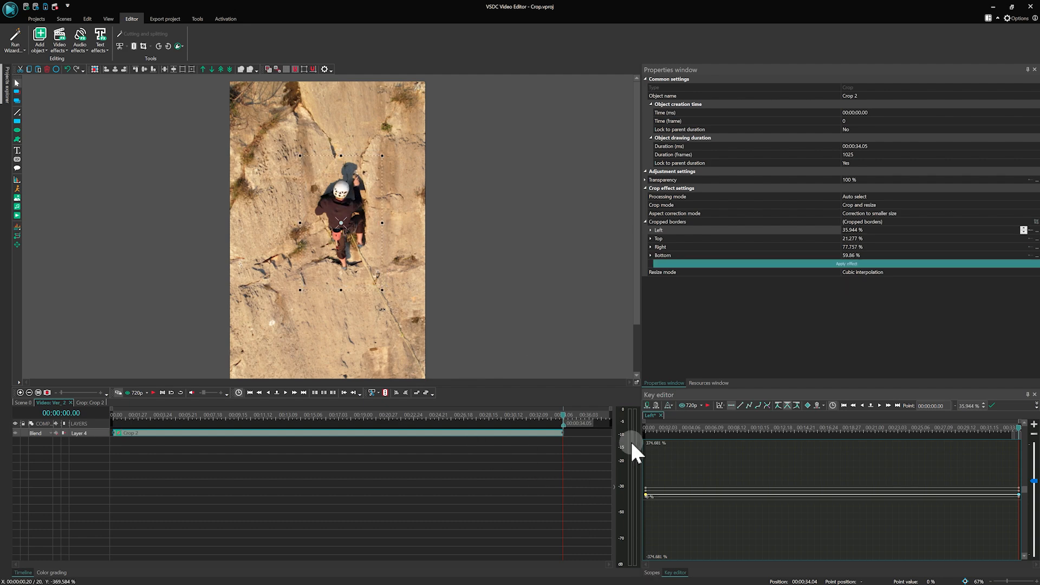
click(649, 427)
key(space)
key(space)
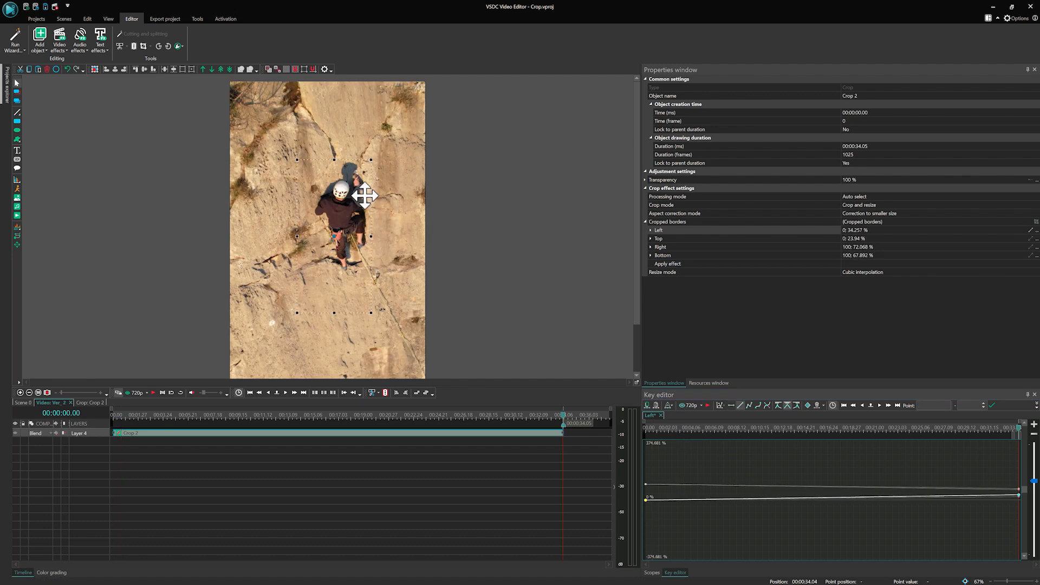
Refit the final-frame crop region to about 40–78% horizontally and 15–59% vertically, play from the start, and jump to 00:00:24.05
drag(364, 197, 375, 216)
click(107, 415)
click(133, 394)
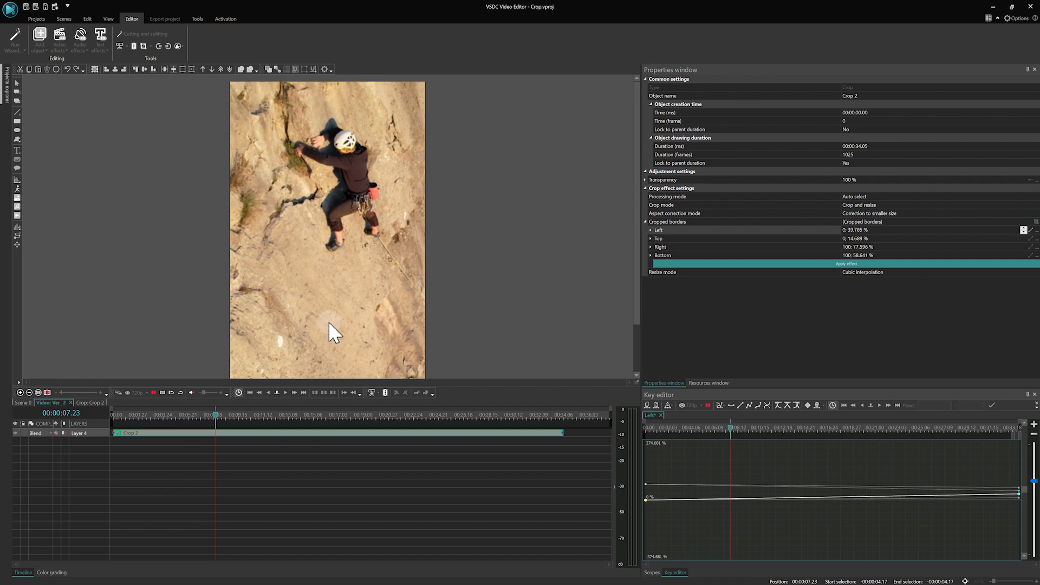
click(432, 415)
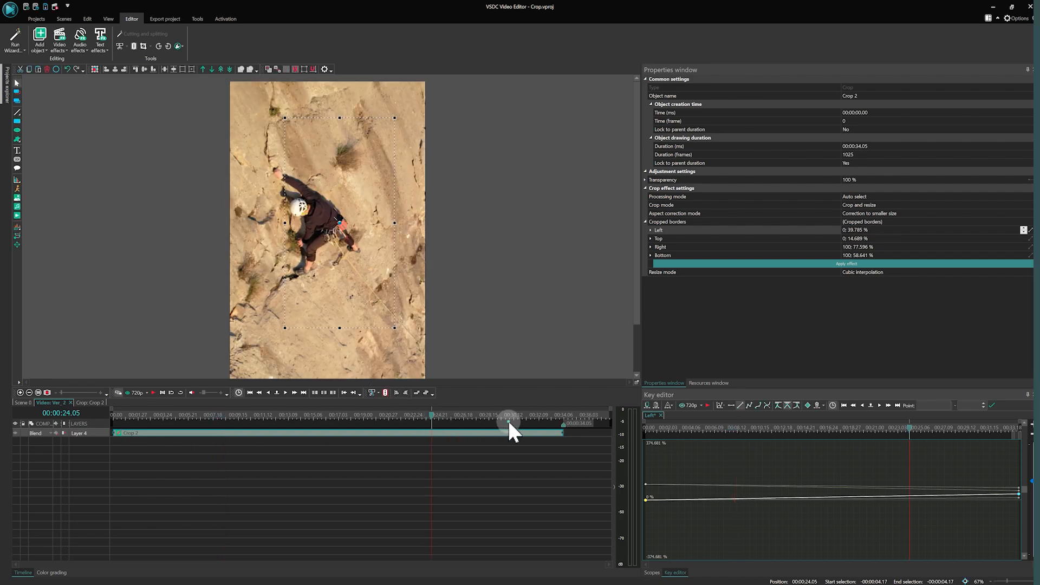